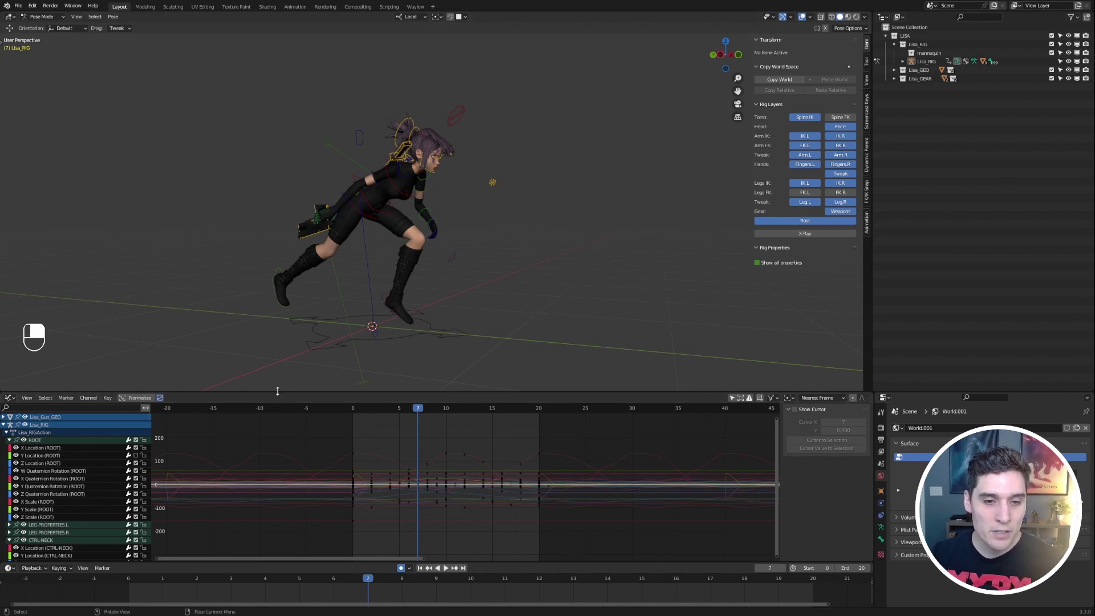
# Enlarge the Graph Editor upward and zoom the graph to span roughly frames -10 to 34
pyautogui.moveTo(277, 392); pyautogui.dragTo(277, 383)
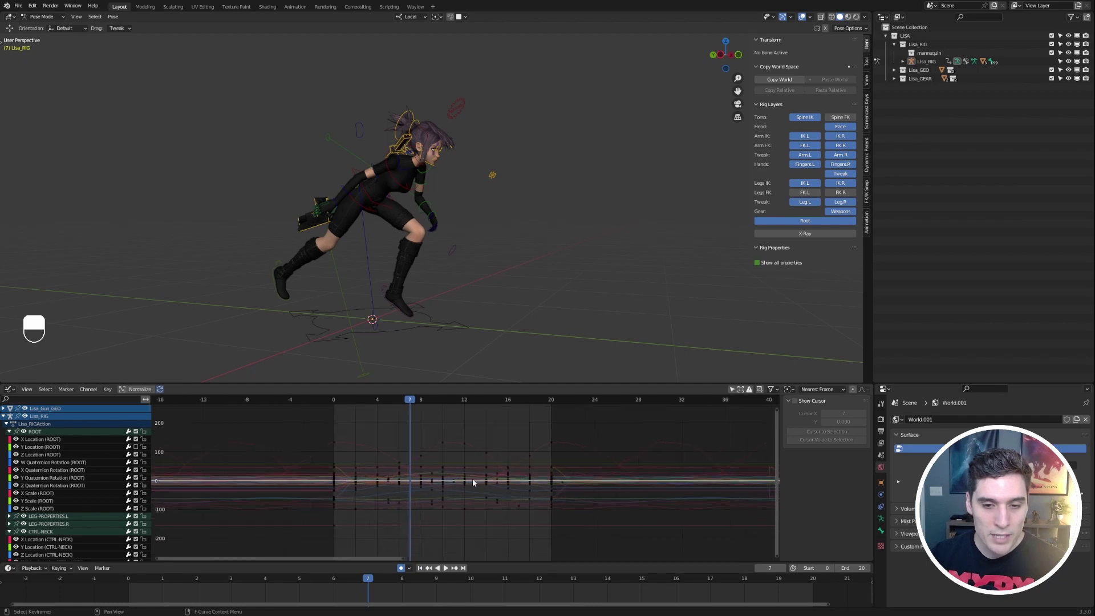
pyautogui.moveTo(479, 465)
pyautogui.keyDown('ctrl'); pyautogui.mouseDown(button='middle')
pyautogui.moveTo(479, 455)
pyautogui.moveTo(490, 465)
pyautogui.moveTo(485, 450)
pyautogui.mouseUp(button='middle'); pyautogui.keyUp('ctrl')
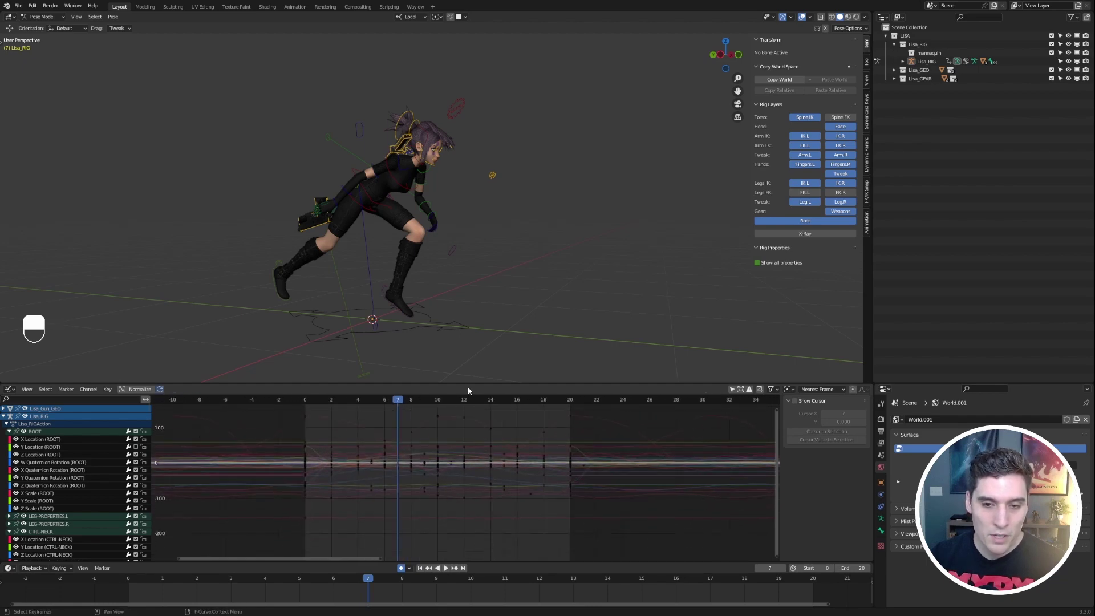
pyautogui.moveTo(464, 382); pyautogui.dragTo(464, 378)
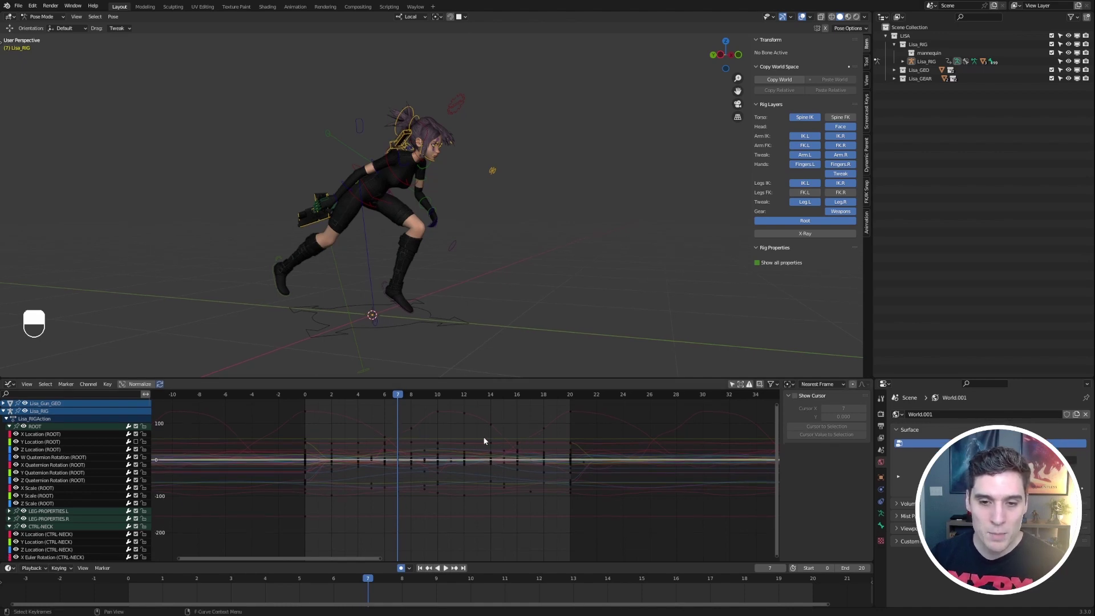
pyautogui.keyDown('shift'); pyautogui.scroll(2, 485, 439); pyautogui.keyUp('shift')
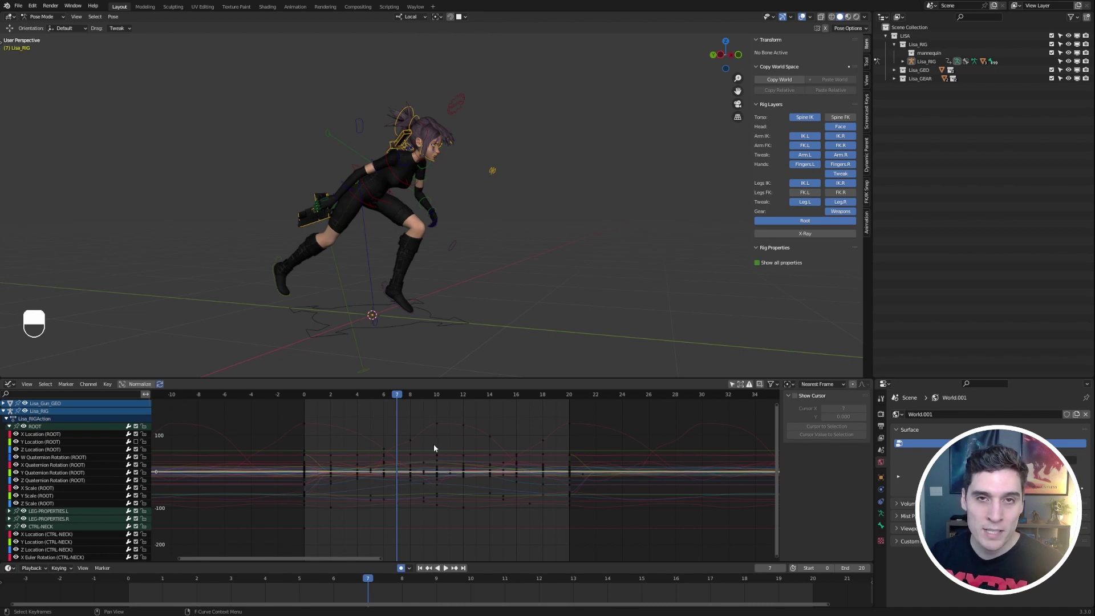
# Browse the rig's channel list, then enable the Only Show Selected filter so no curves remain
pyautogui.scroll(-3, 61, 437)
pyautogui.scroll(3, 62, 436)
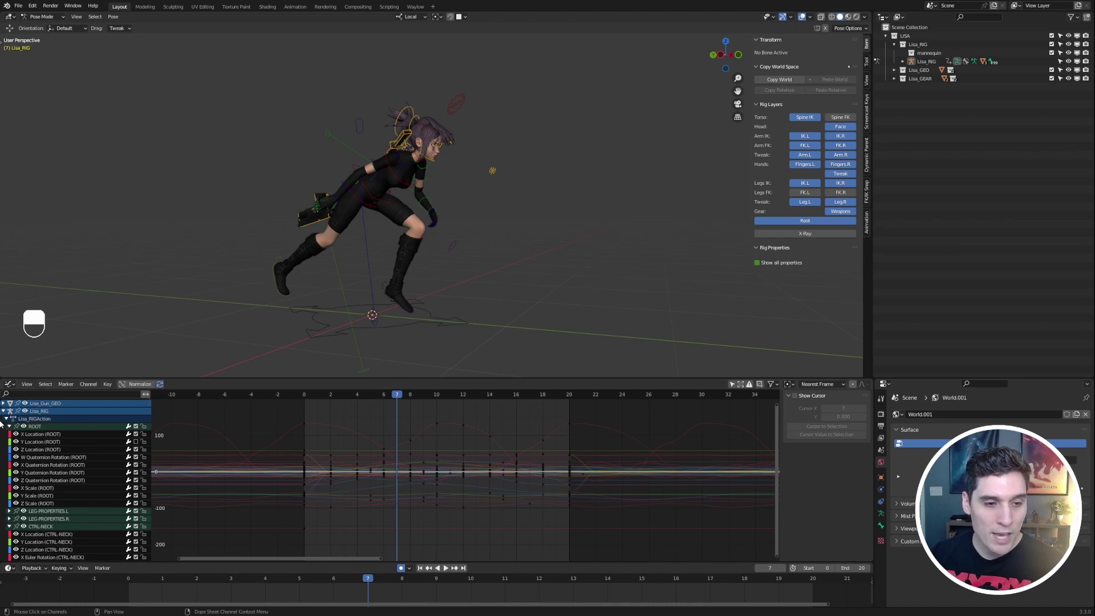
pyautogui.scroll(-5, 63, 458)
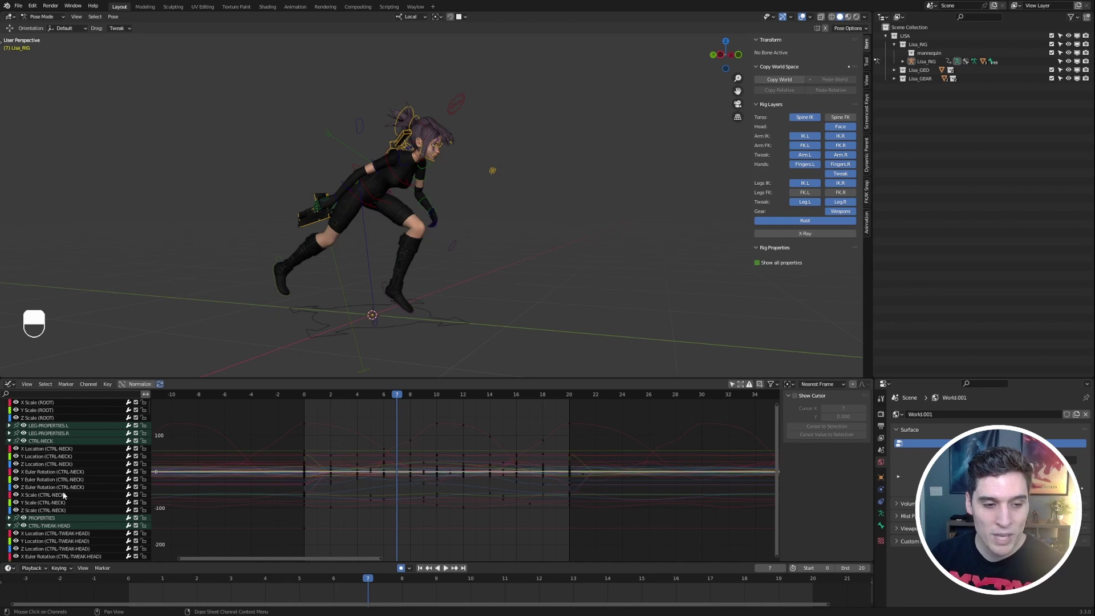
pyautogui.scroll(-12, 63, 491)
pyautogui.scroll(-15, 64, 474)
pyautogui.scroll(-5, 63, 468)
pyautogui.scroll(15, 70, 488)
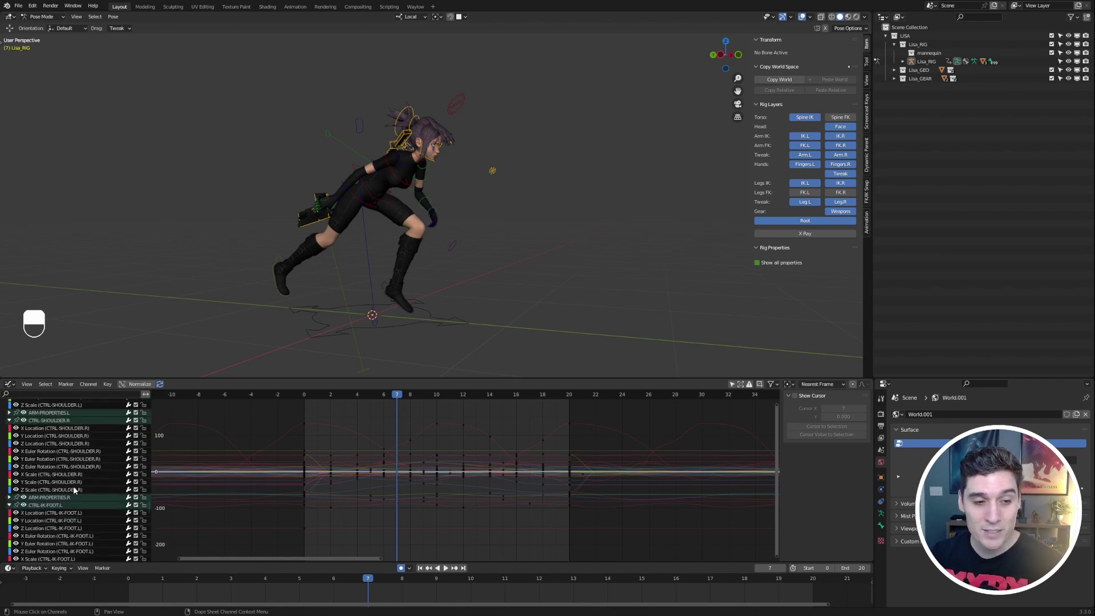
pyautogui.scroll(10, 59, 502)
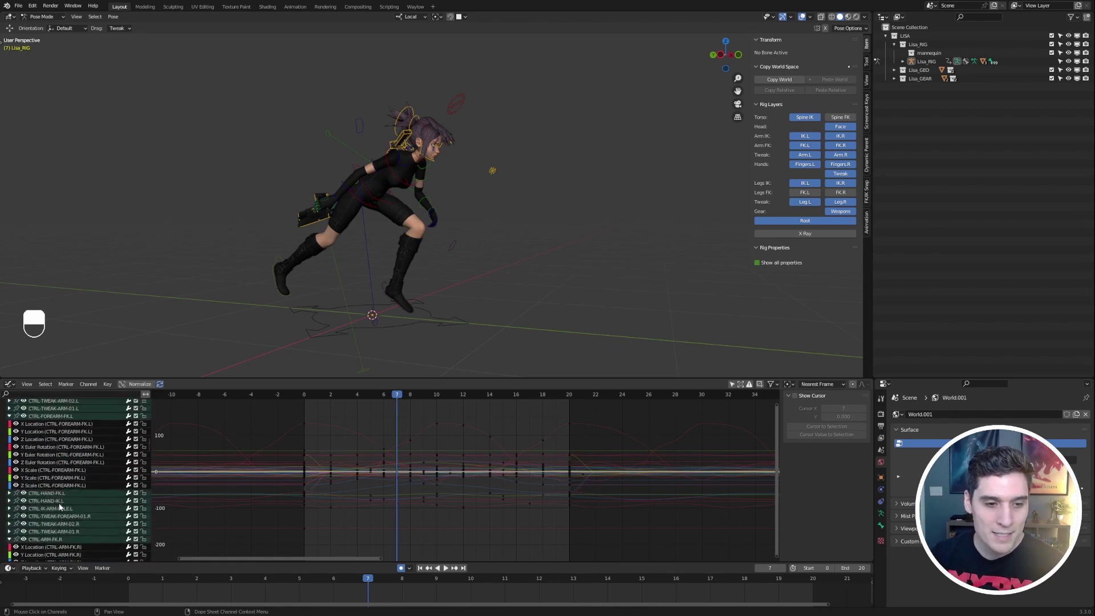
pyautogui.scroll(4, 57, 497)
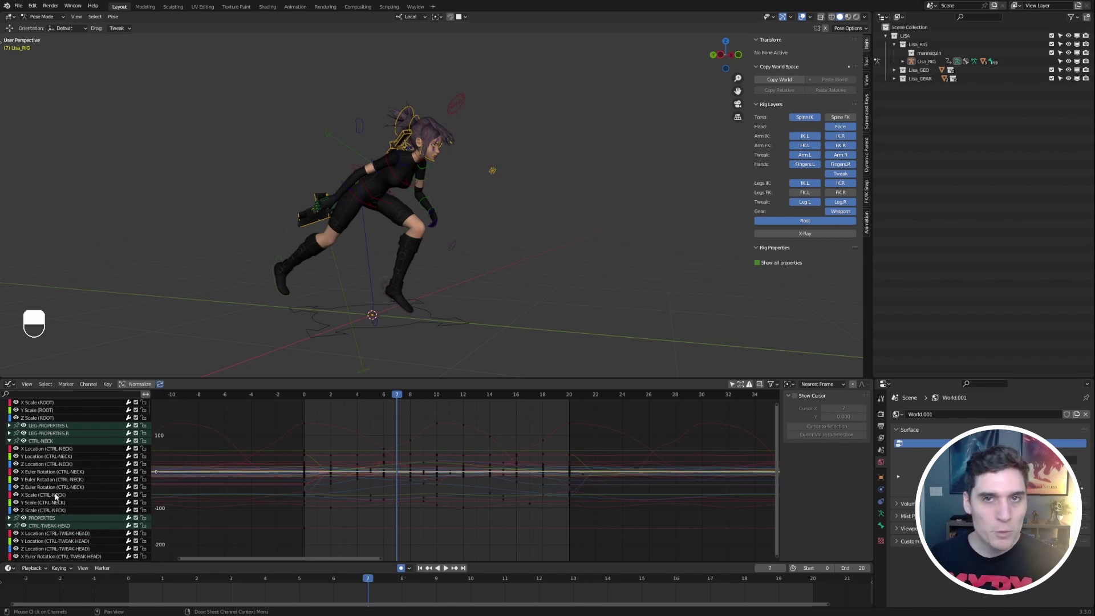
pyautogui.scroll(4, 55, 496)
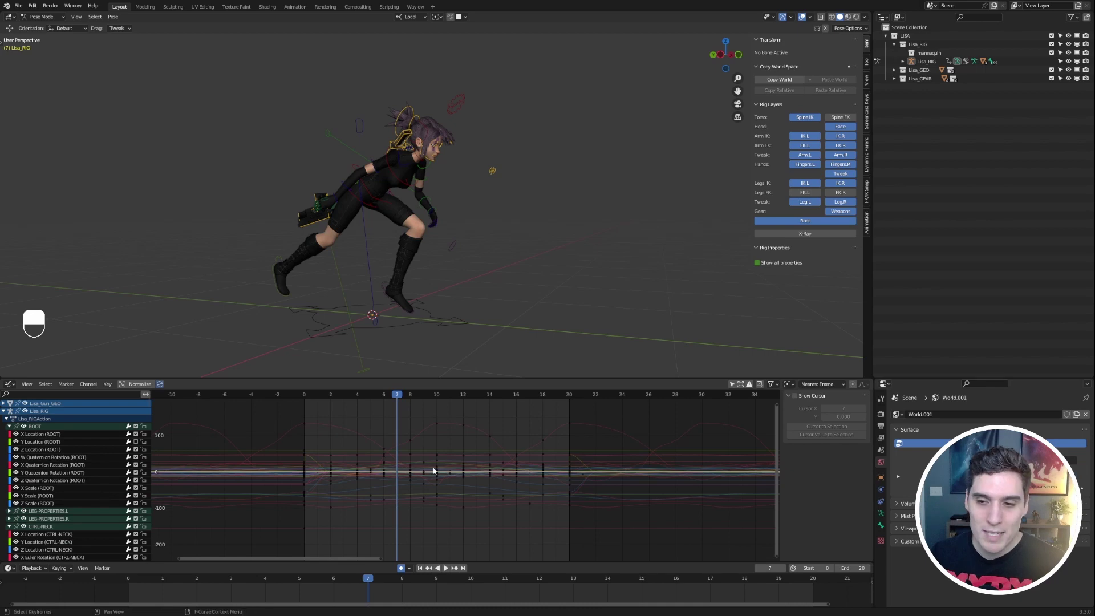
pyautogui.click(732, 384)
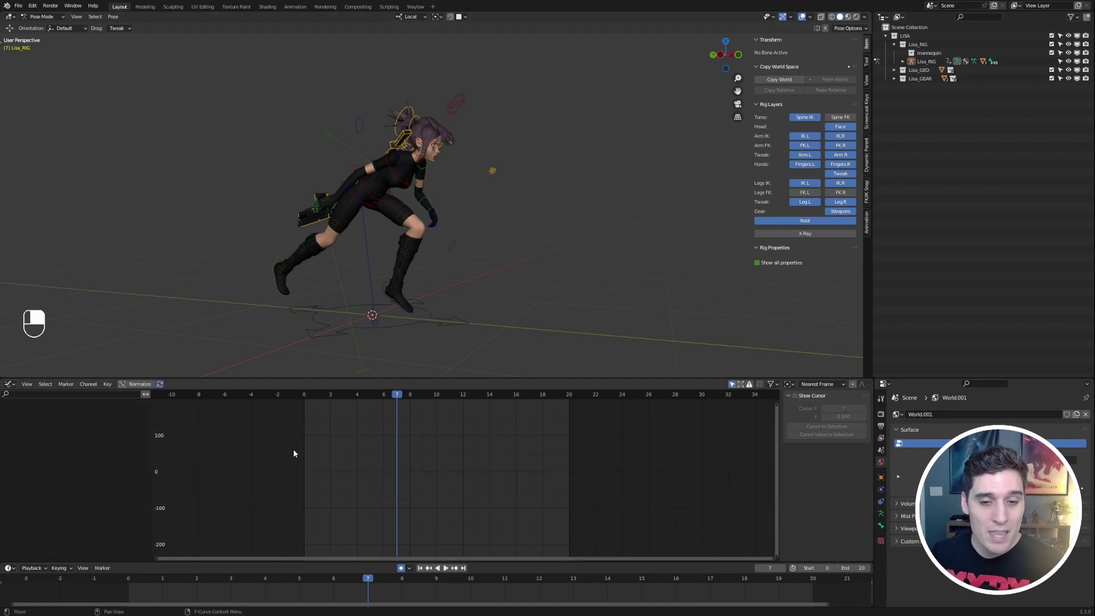
# Select the CTRL-TORSO bone and play the animation, stopping it at frame 13
pyautogui.moveTo(367, 331); pyautogui.dragTo(457, 241, button='middle')
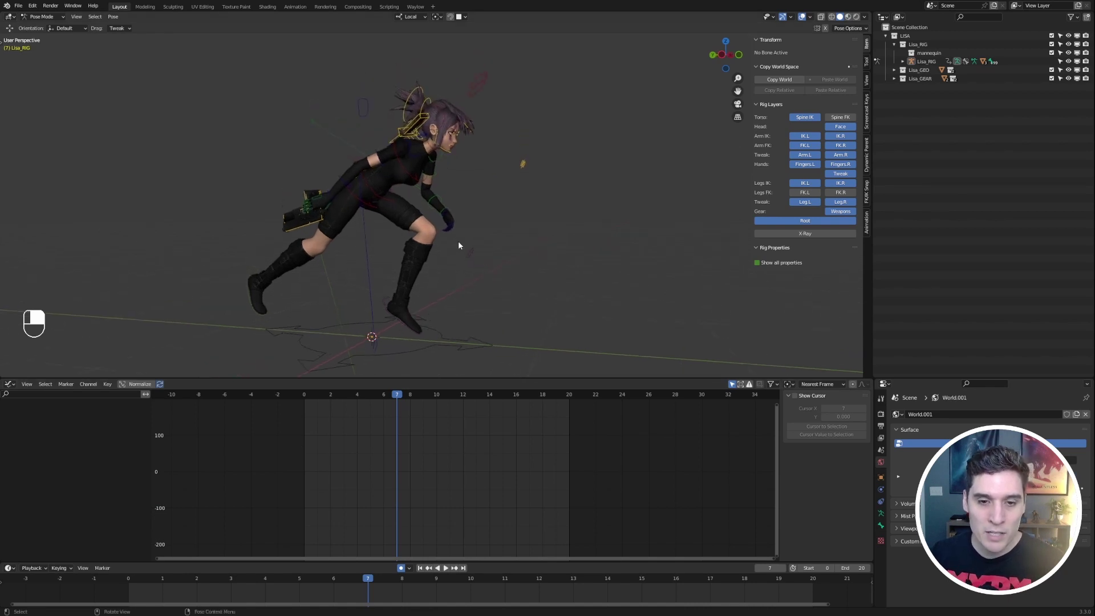
pyautogui.click(375, 193)
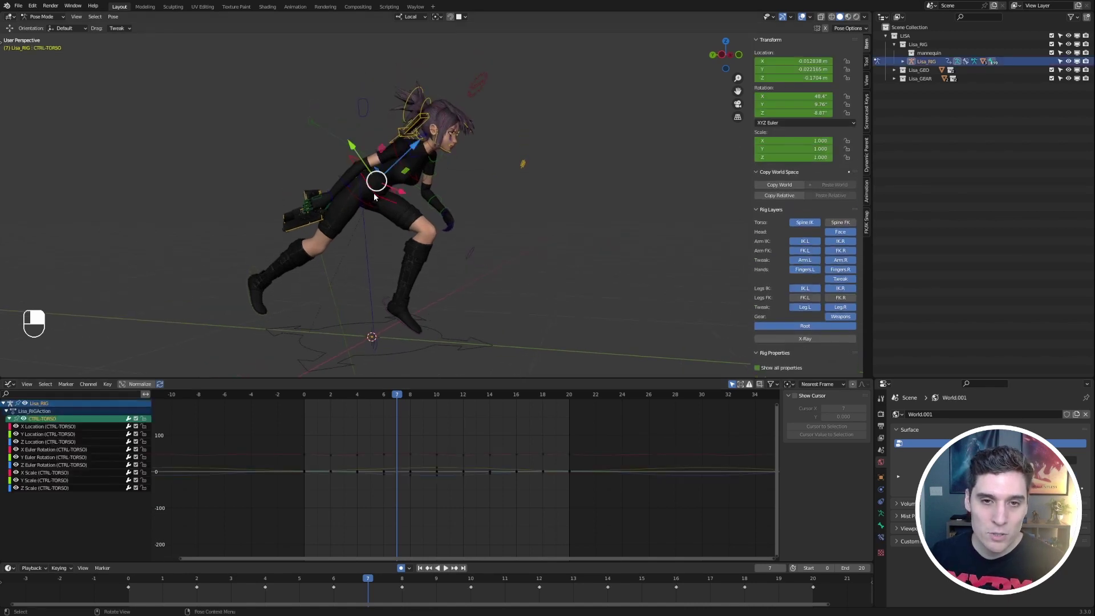
pyautogui.click(442, 568)
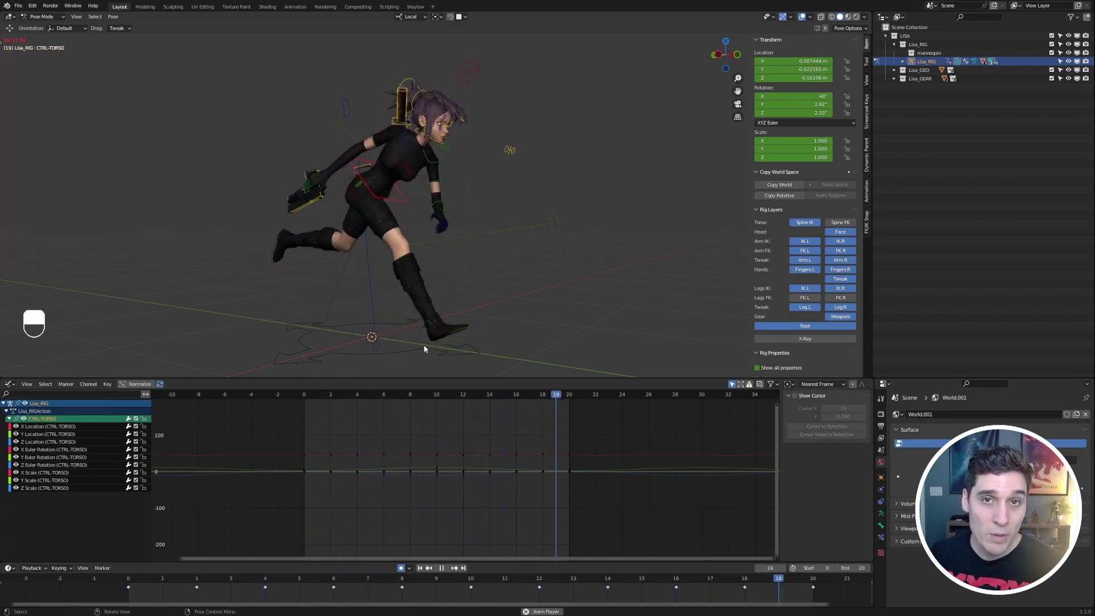
pyautogui.click(443, 569)
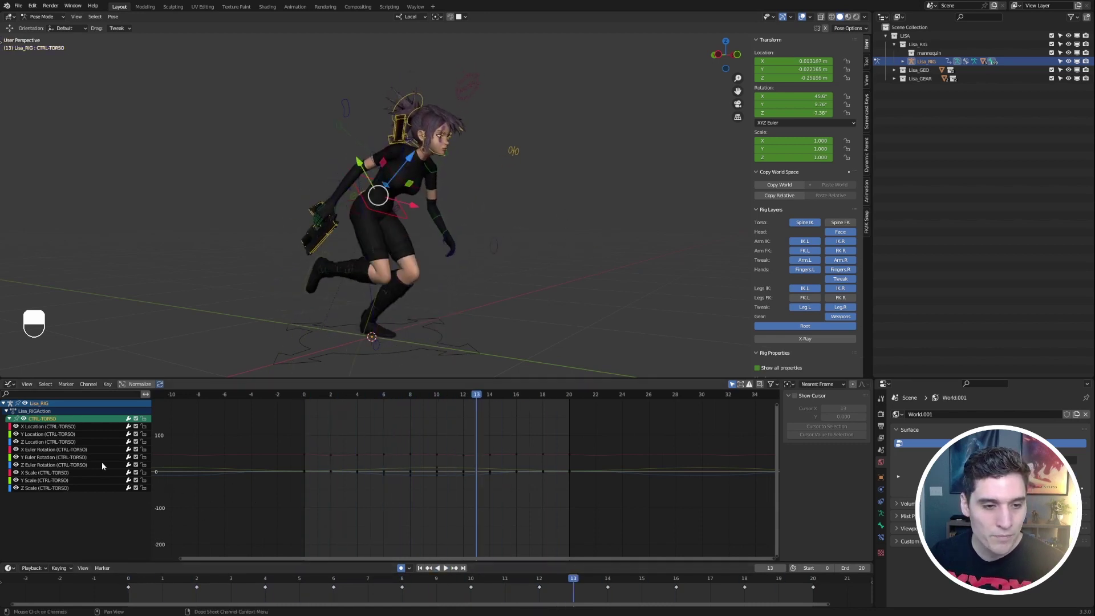
# Inspect the torso's Location and X/Y Euler Rotation curves one channel at a time
pyautogui.click(48, 435)
pyautogui.click(46, 449)
pyautogui.click(44, 457)
pyautogui.click(43, 442)
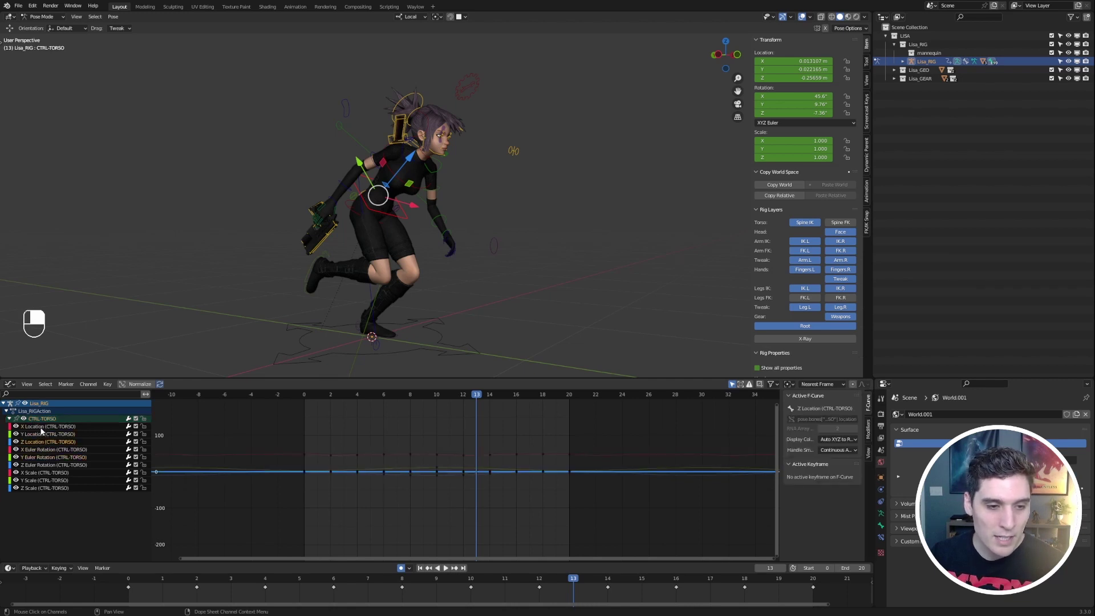
pyautogui.click(46, 450)
pyautogui.click(46, 457)
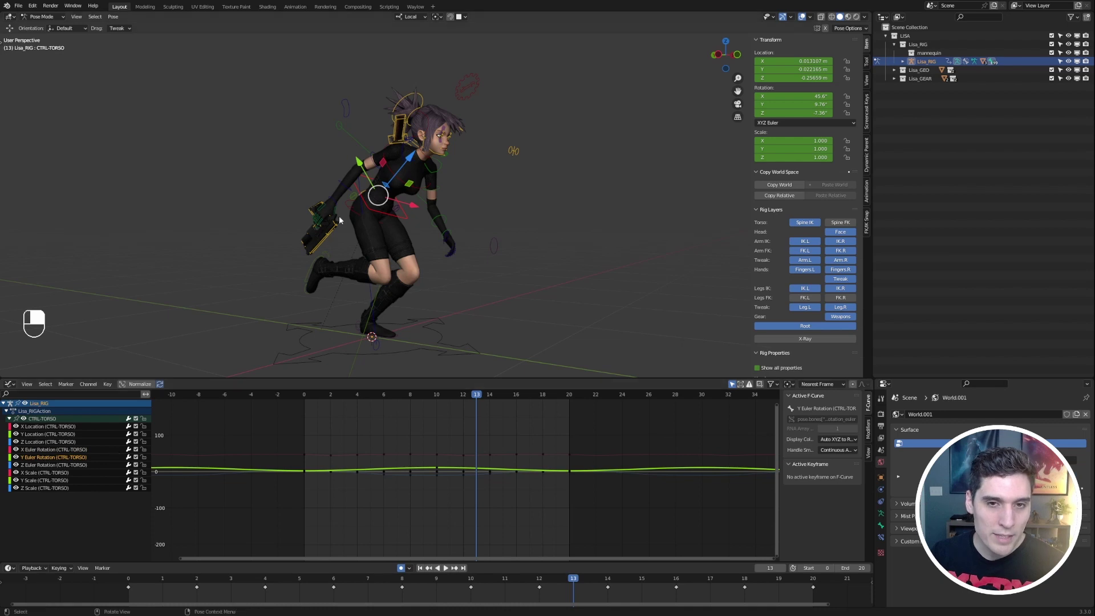
# Select the chest, torso and right IK foot bones, then turn off Only Show Selected
pyautogui.click(394, 175)
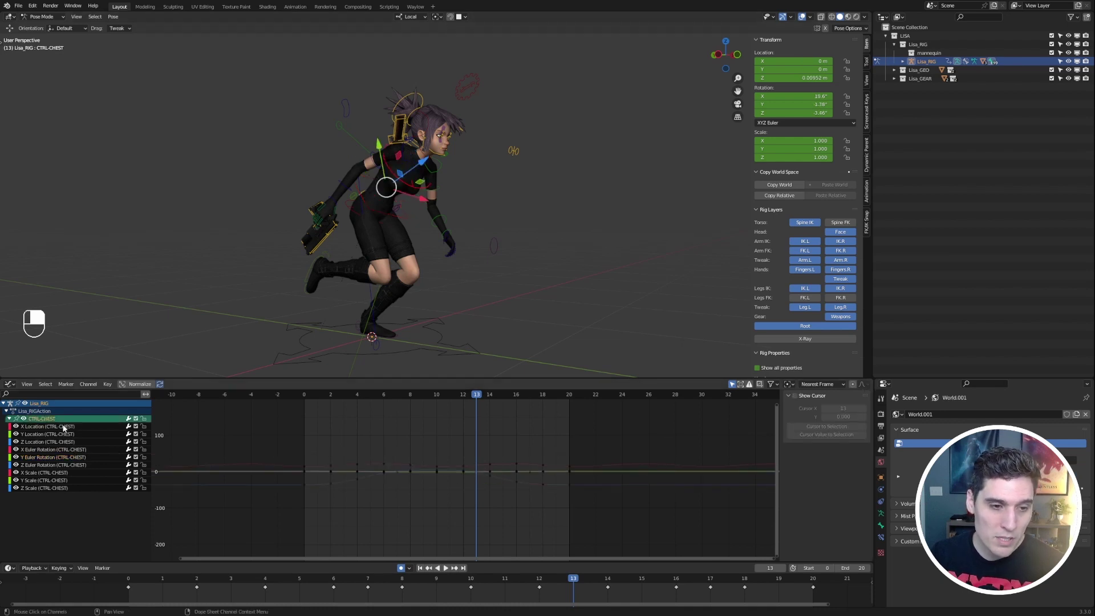
pyautogui.keyDown('shift'); pyautogui.click(405, 214); pyautogui.keyUp('shift')
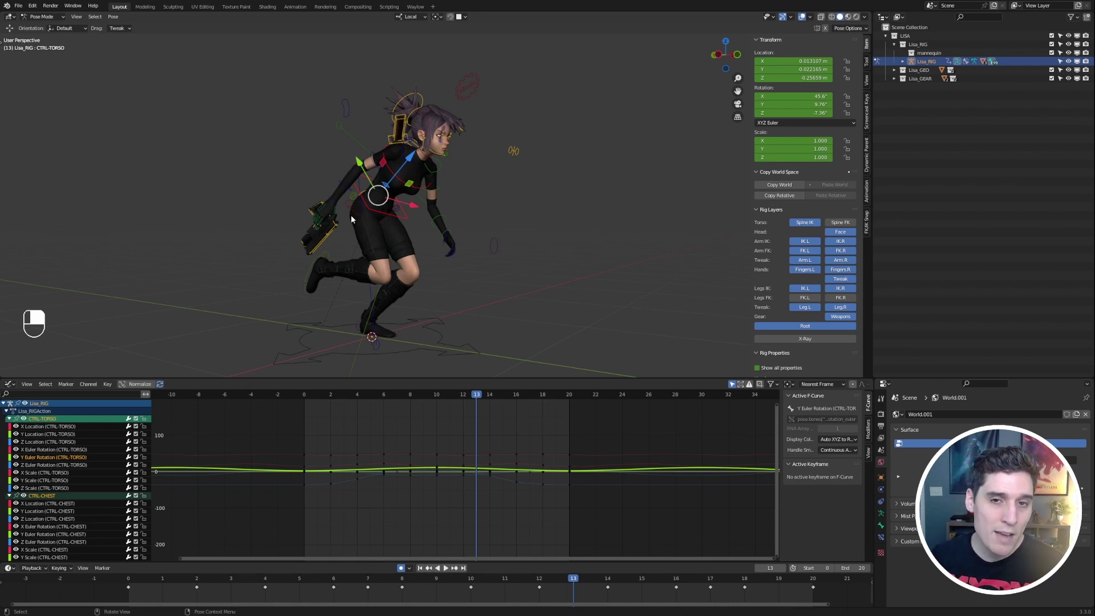
pyautogui.click(398, 179)
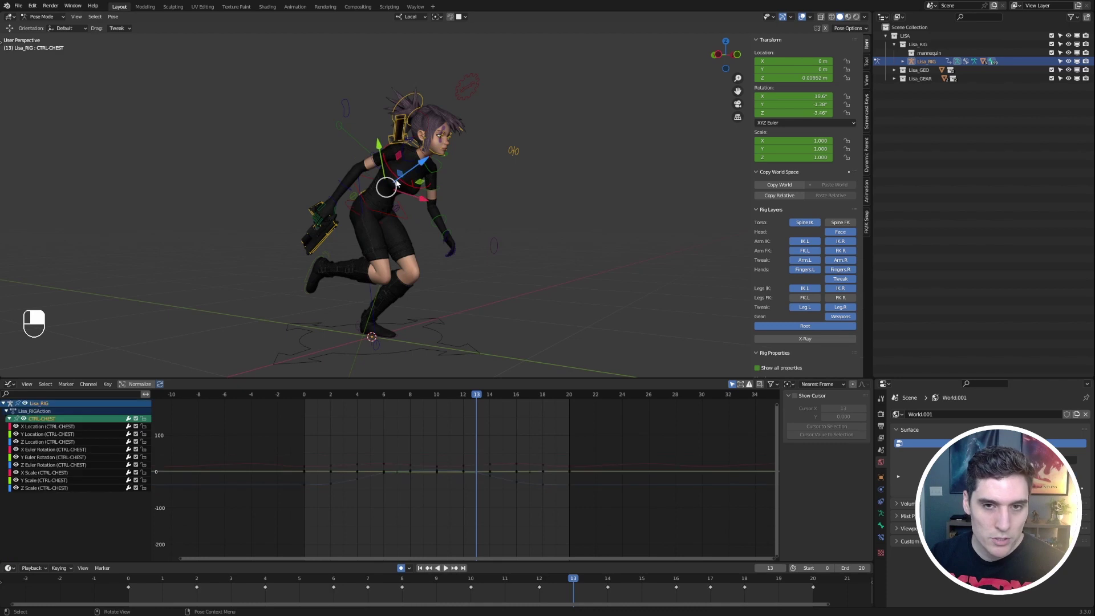
pyautogui.keyDown('shift'); pyautogui.click(405, 214); pyautogui.keyUp('shift')
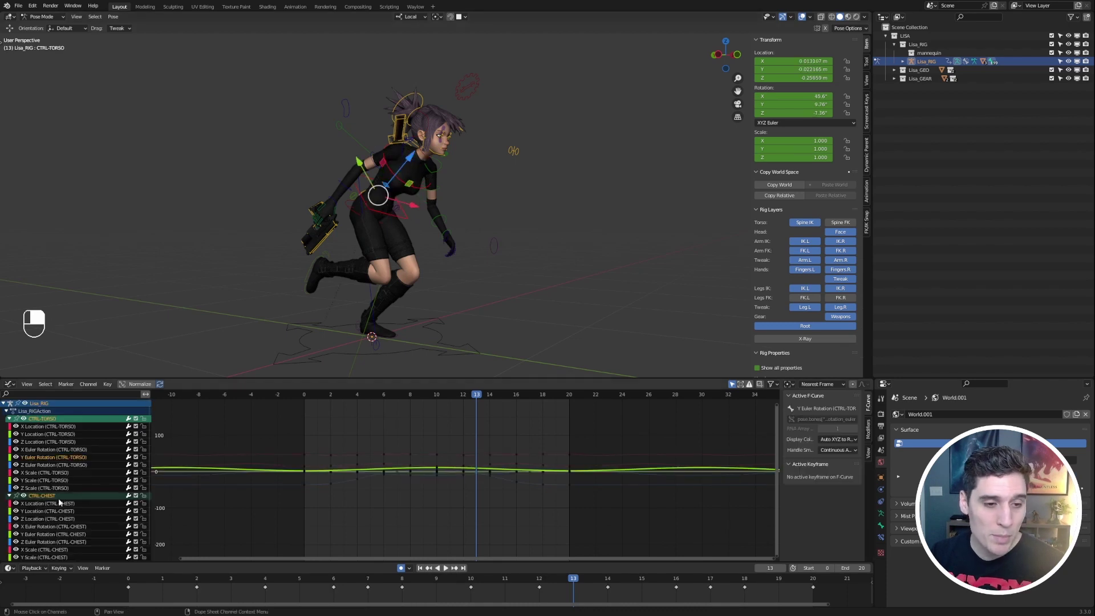
pyautogui.keyDown('shift'); pyautogui.click(311, 266); pyautogui.keyUp('shift')
pyautogui.moveTo(360, 256); pyautogui.dragTo(447, 251, button='middle')
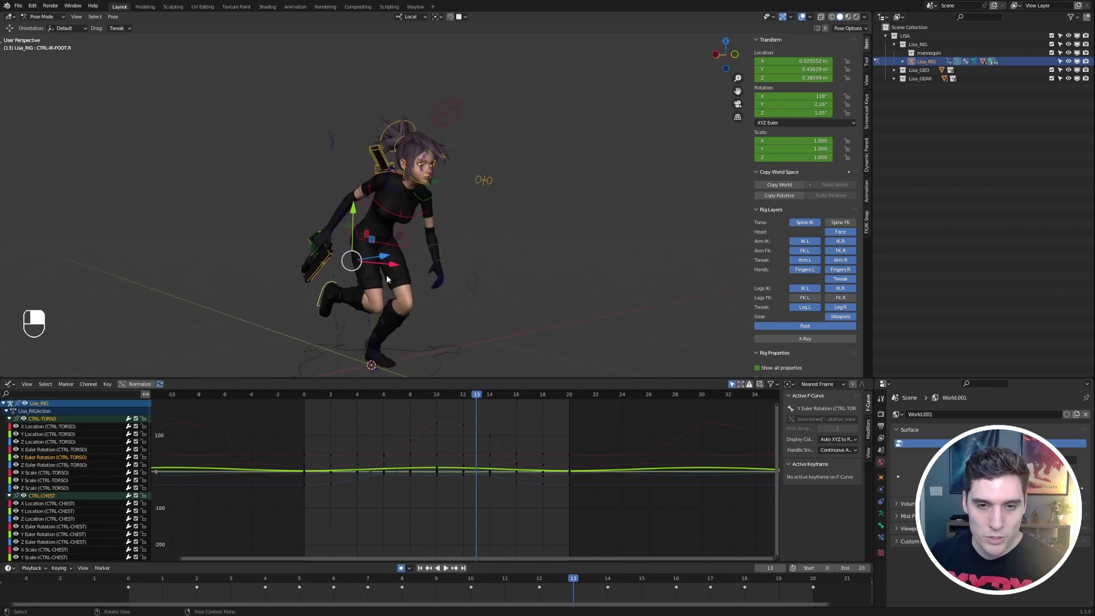
pyautogui.click(733, 384)
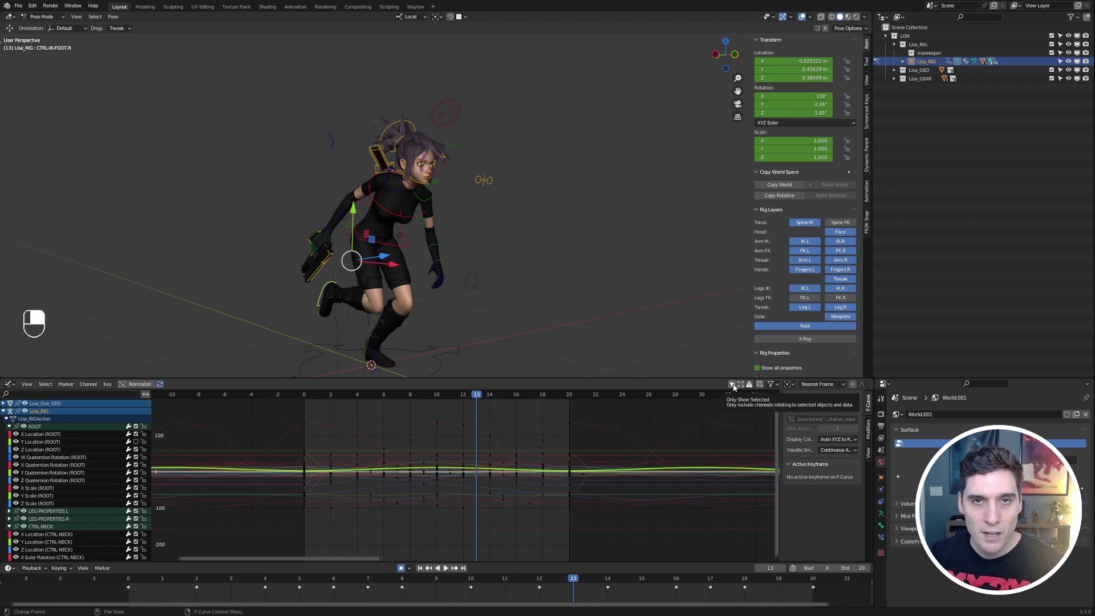
# Re-enable Only Show Selected with just the torso bone selected and zoom in on its curves
pyautogui.click(733, 386)
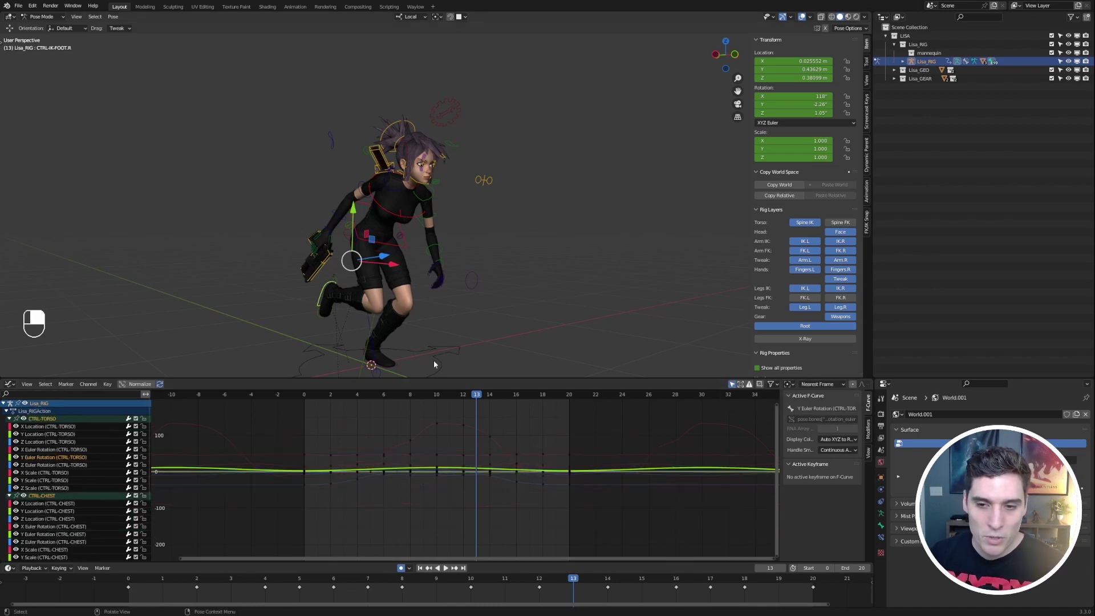
pyautogui.click(352, 261)
pyautogui.moveTo(351, 261); pyautogui.dragTo(260, 365, button='middle')
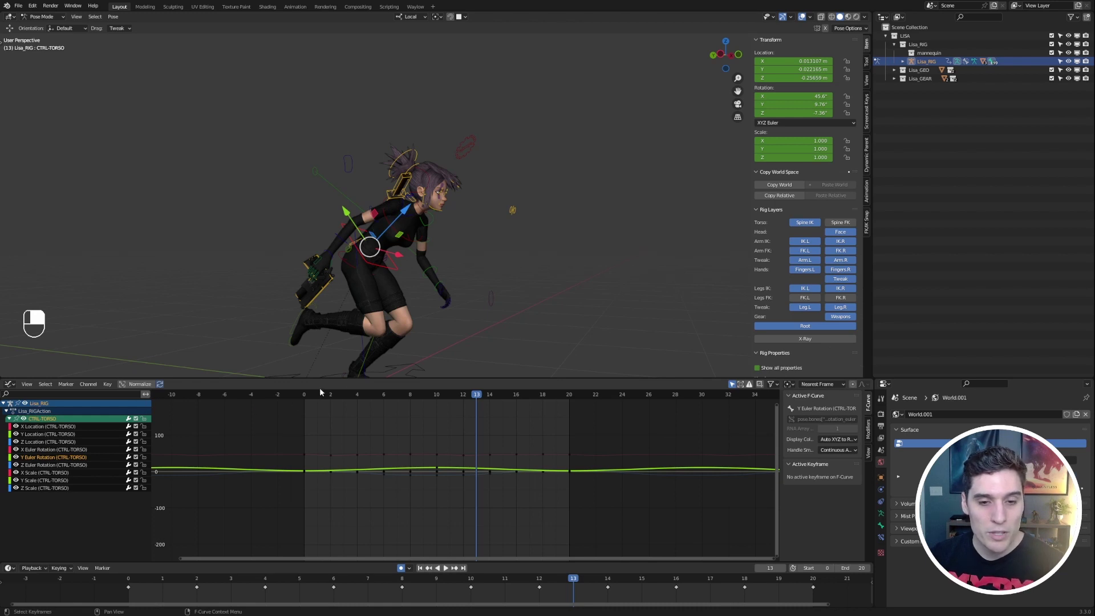
pyautogui.keyDown('ctrl'); pyautogui.moveTo(447, 472); pyautogui.dragTo(473, 483, button='middle'); pyautogui.keyUp('ctrl')
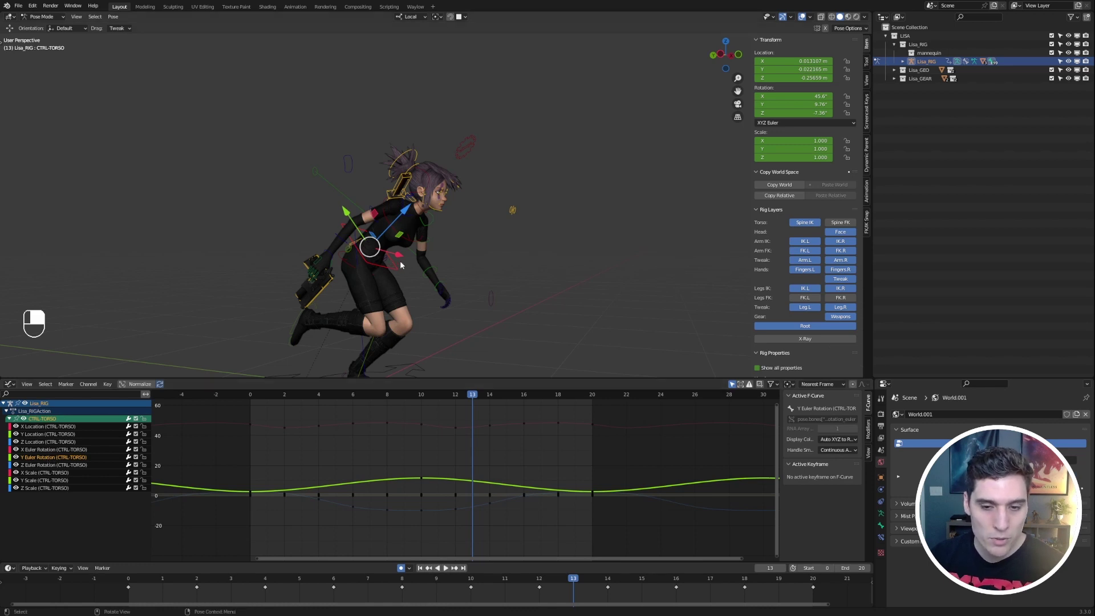
pyautogui.moveTo(457, 479); pyautogui.dragTo(459, 472, button='middle')
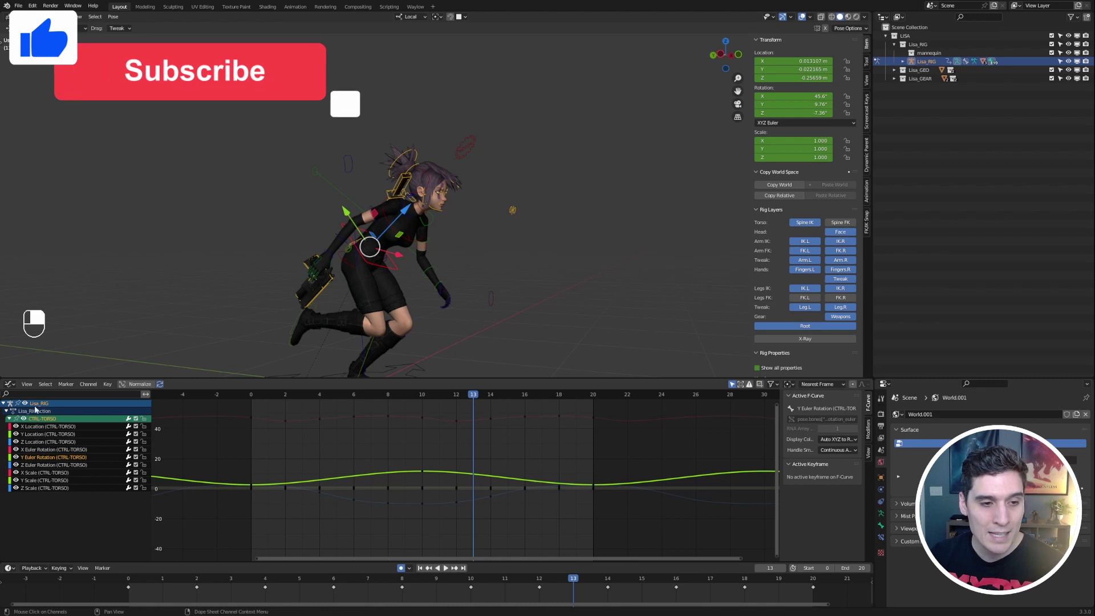
pyautogui.click(27, 384)
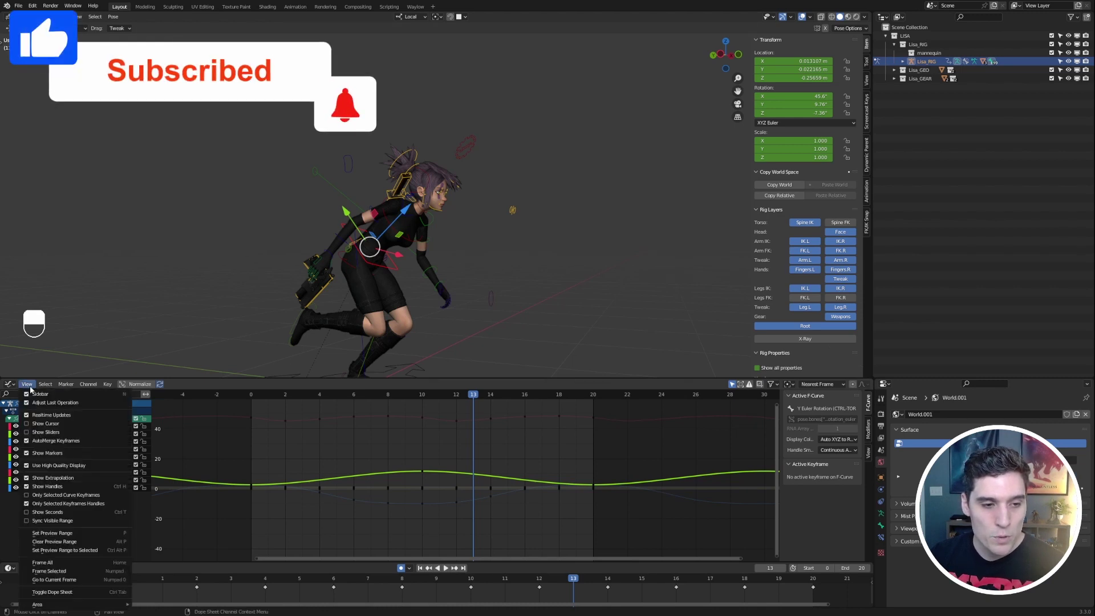
# Switch the Graph Editor from handles on all keyframes to Only Selected Keyframes Handles
pyautogui.click(64, 505)
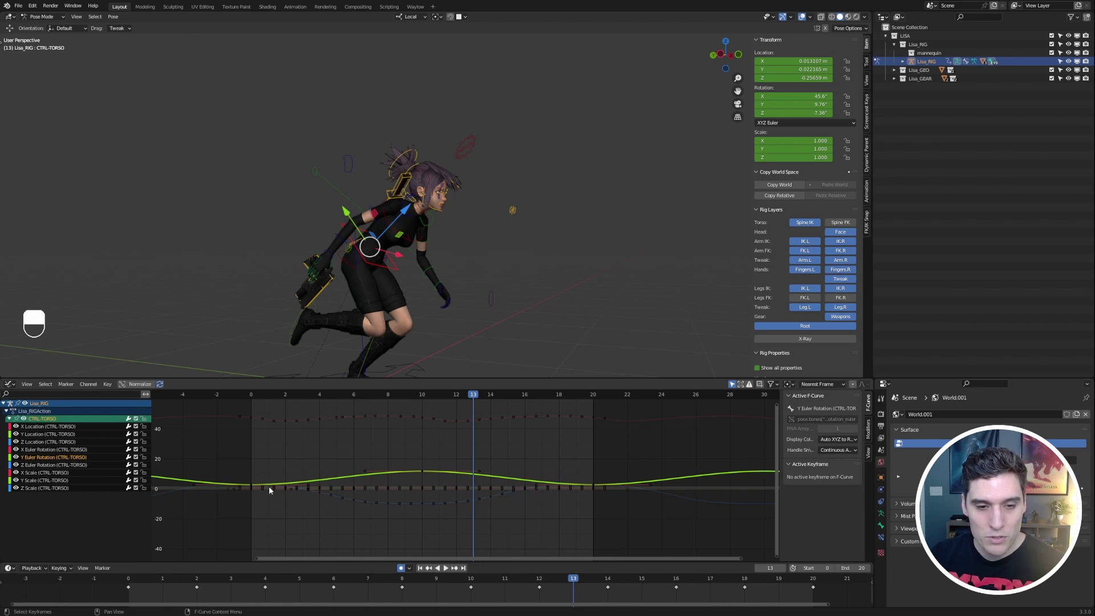
pyautogui.moveTo(474, 498)
pyautogui.keyDown('ctrl'); pyautogui.mouseDown(button='middle')
pyautogui.moveTo(500, 428)
pyautogui.moveTo(484, 495)
pyautogui.mouseUp(button='middle'); pyautogui.keyUp('ctrl')
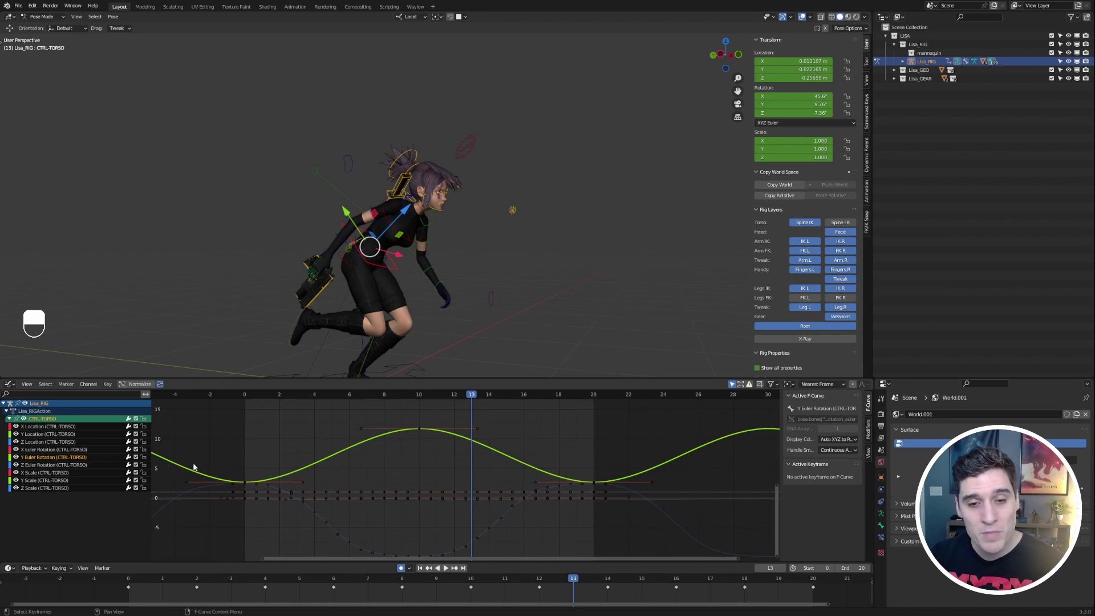
pyautogui.click(27, 384)
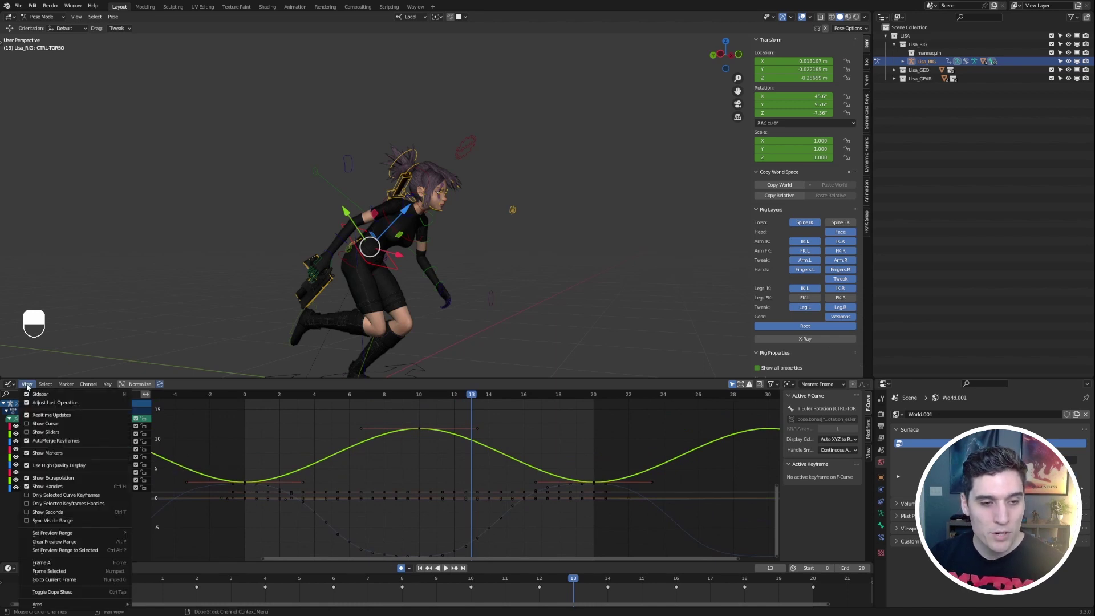
pyautogui.click(75, 504)
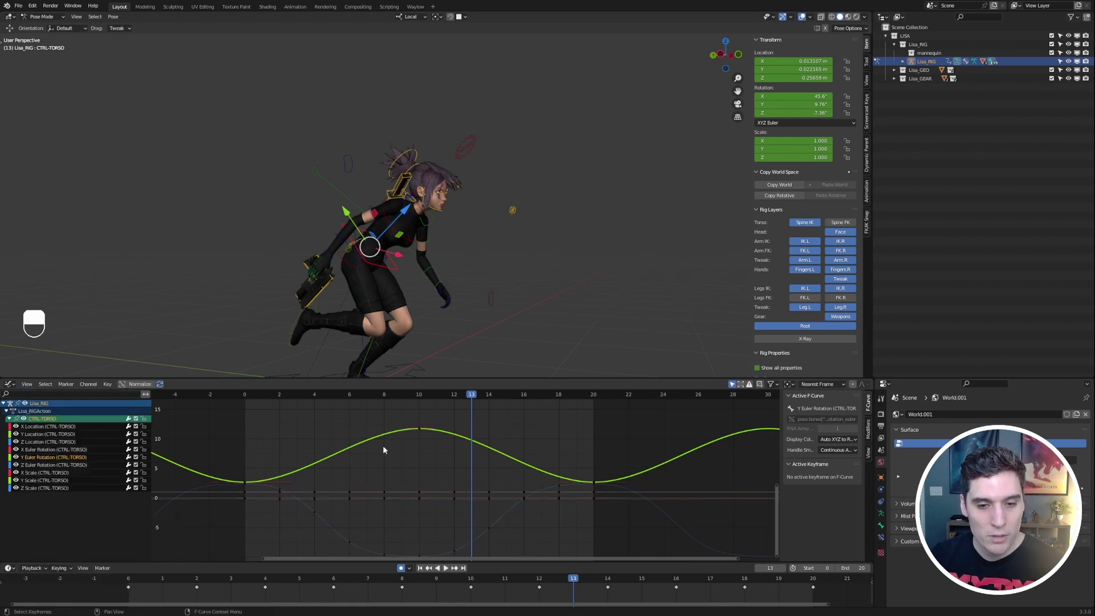
# Select and deselect the keyframes at frames 10, 20 and 0 to compare handle display
pyautogui.click(420, 429)
pyautogui.click(592, 482)
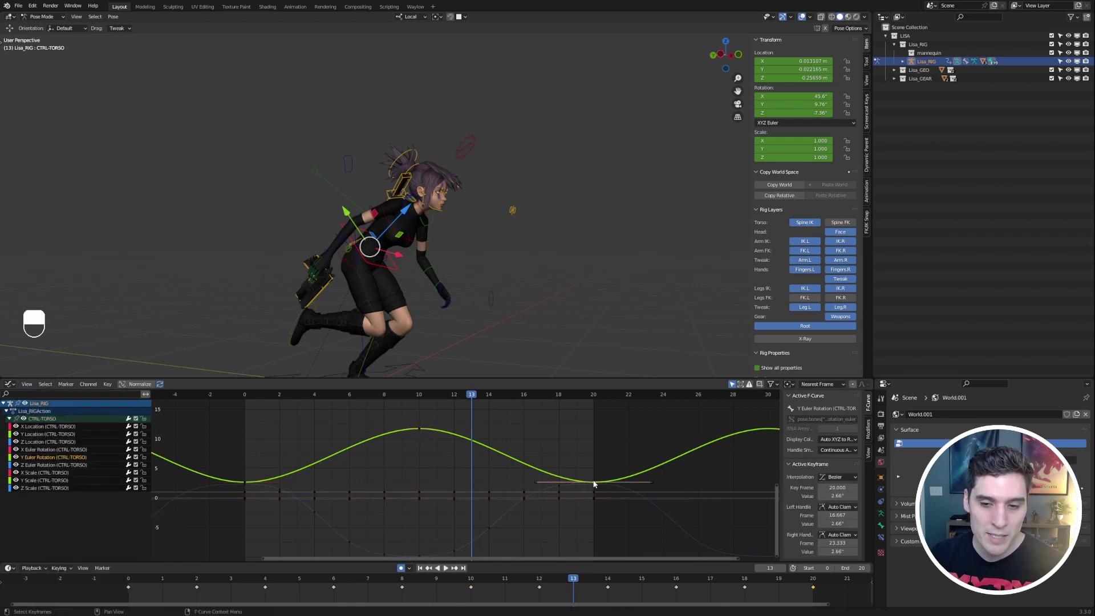
pyautogui.click(245, 482)
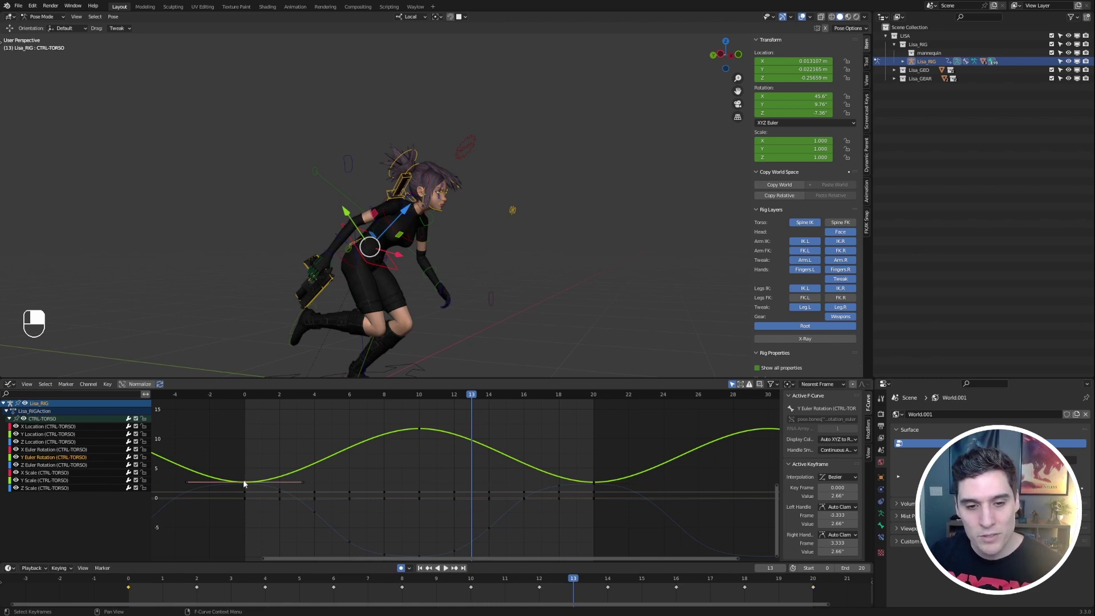
pyautogui.click(442, 437)
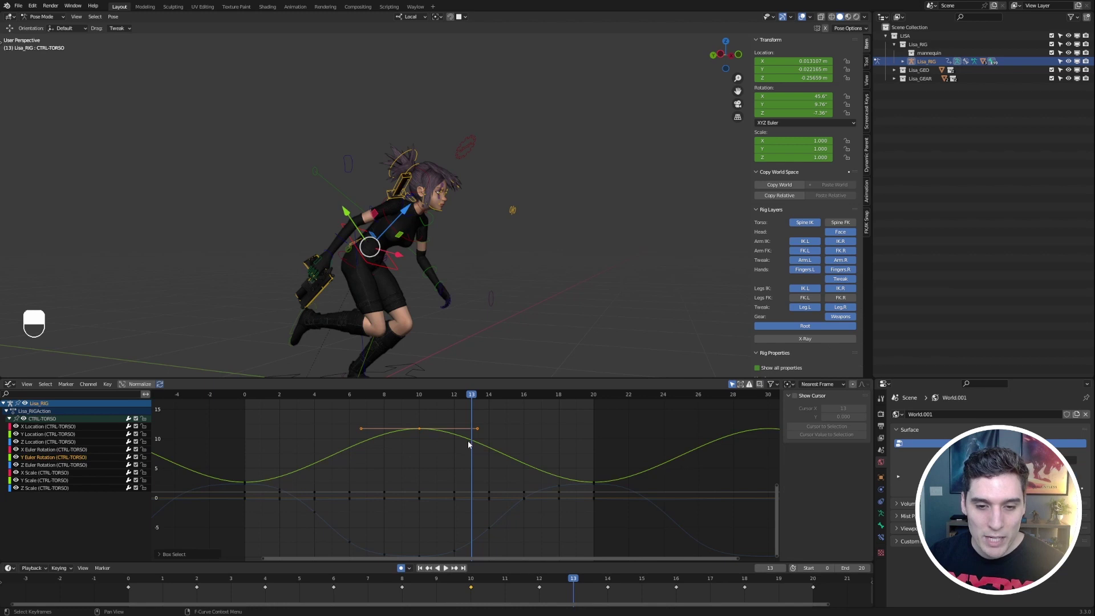
pyautogui.click(595, 482)
pyautogui.click(598, 450)
pyautogui.click(595, 480)
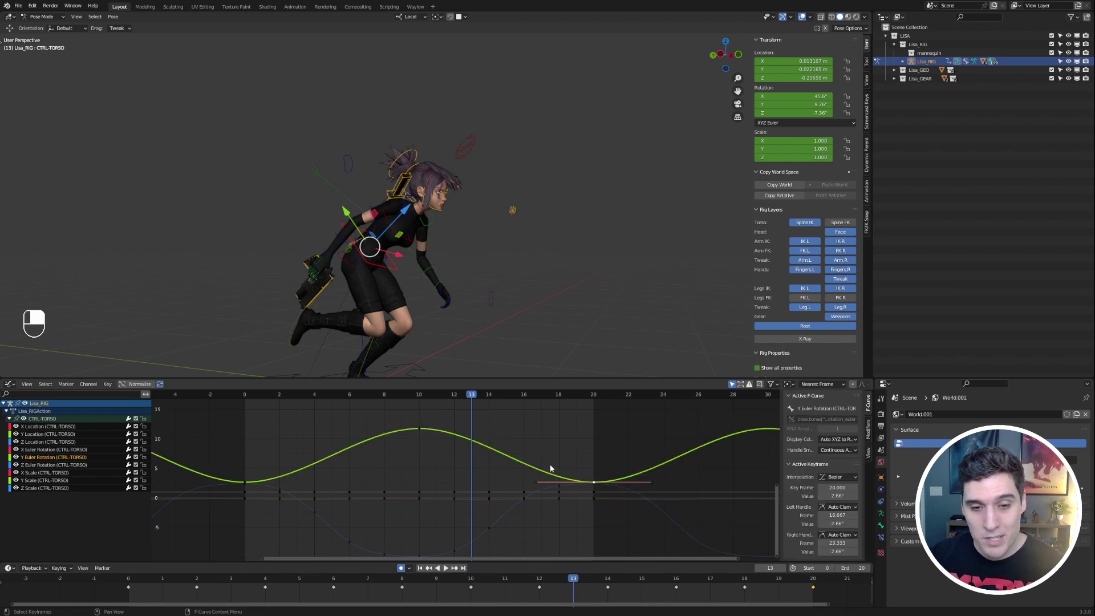
pyautogui.click(398, 449)
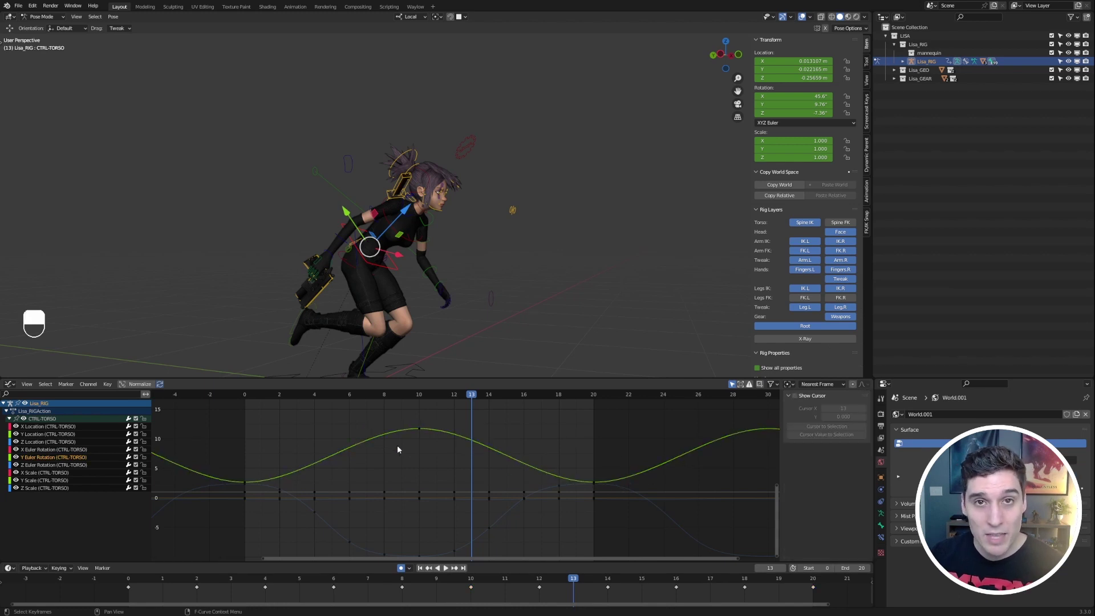
# Box-select the frame-10 key, re-enable Only Selected Keyframes Handles, and deselect so handles disappear
pyautogui.click(27, 384)
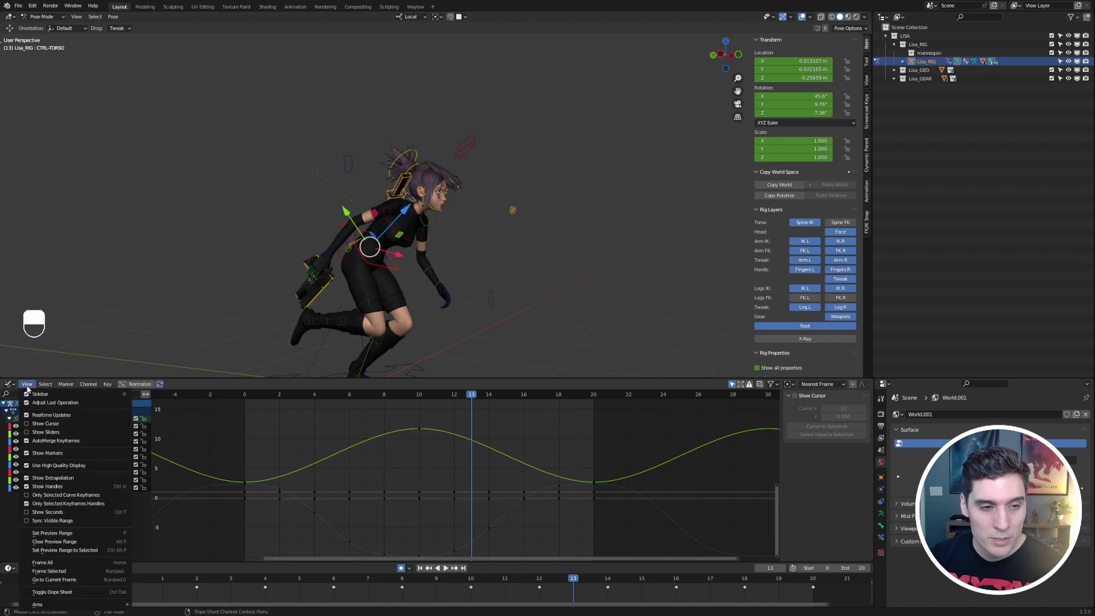
pyautogui.click(63, 504)
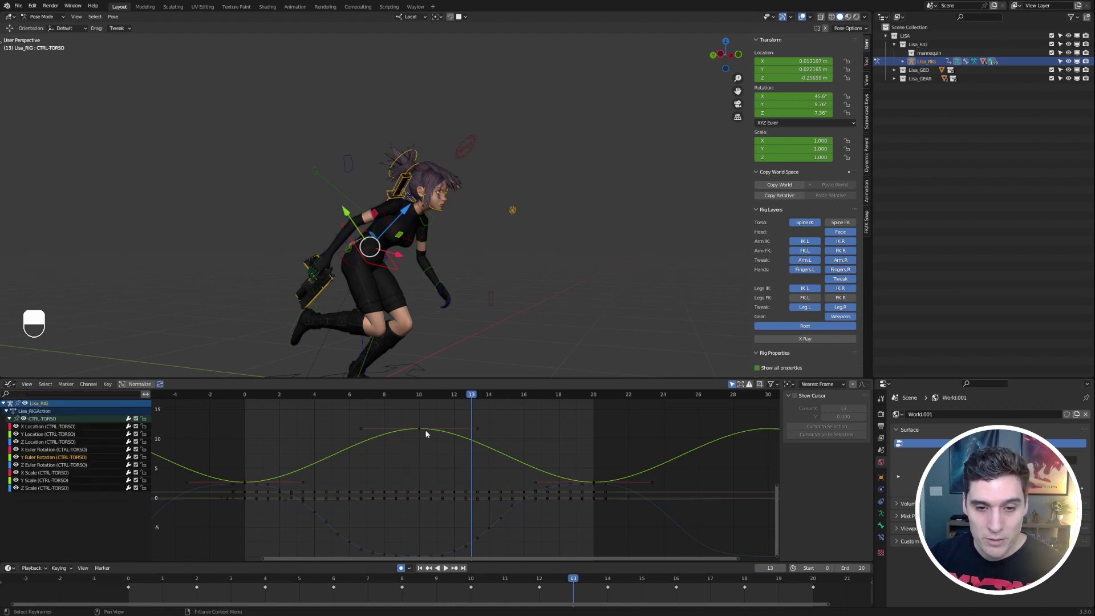
pyautogui.moveTo(392, 427); pyautogui.dragTo(428, 440)
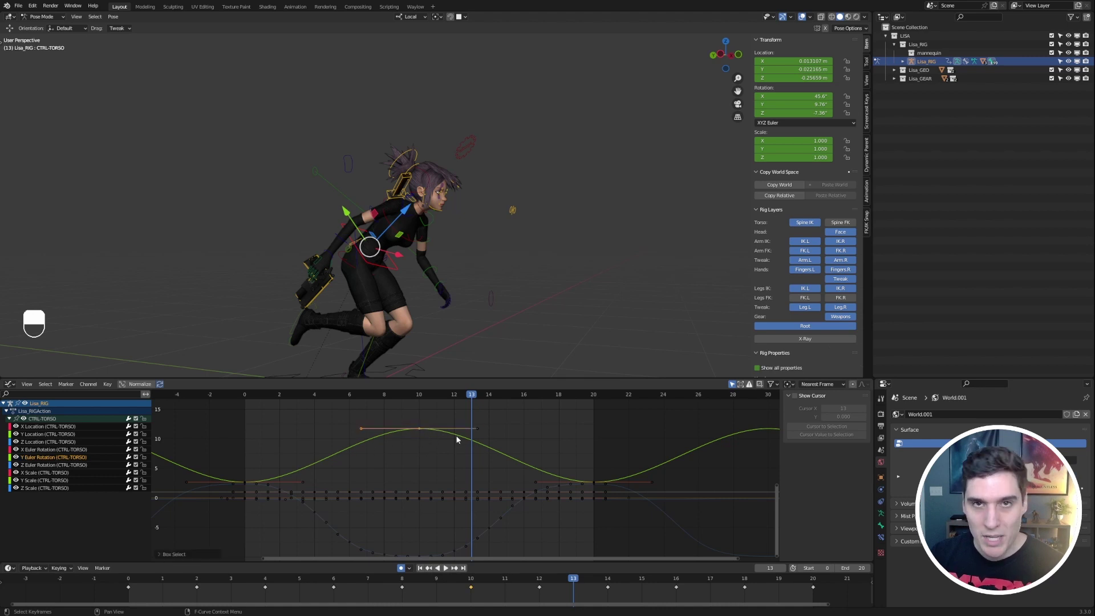
pyautogui.click(27, 384)
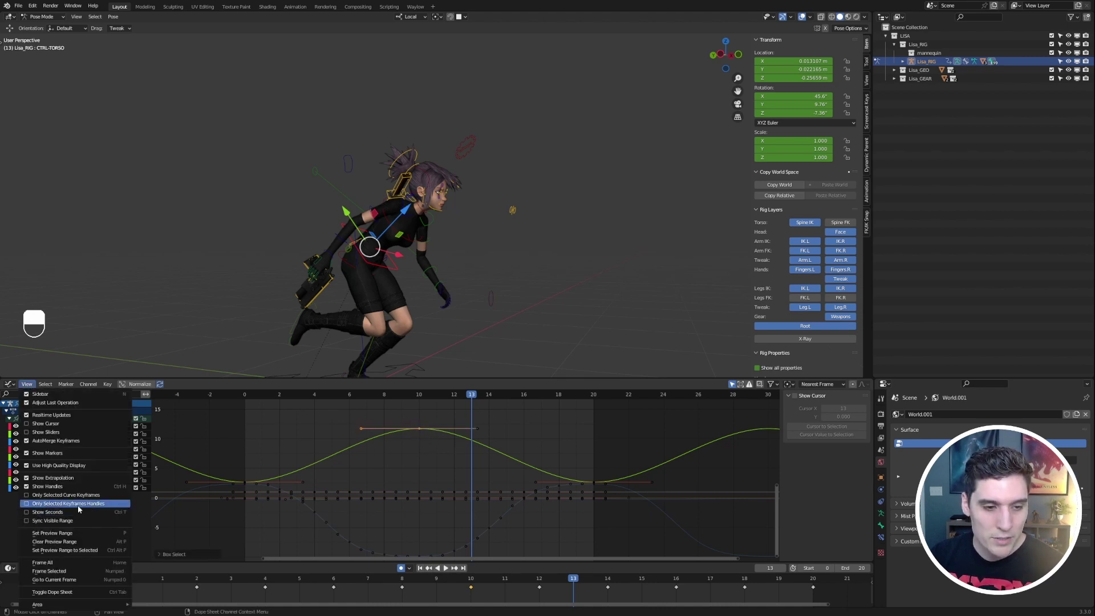
pyautogui.click(79, 505)
pyautogui.click(350, 473)
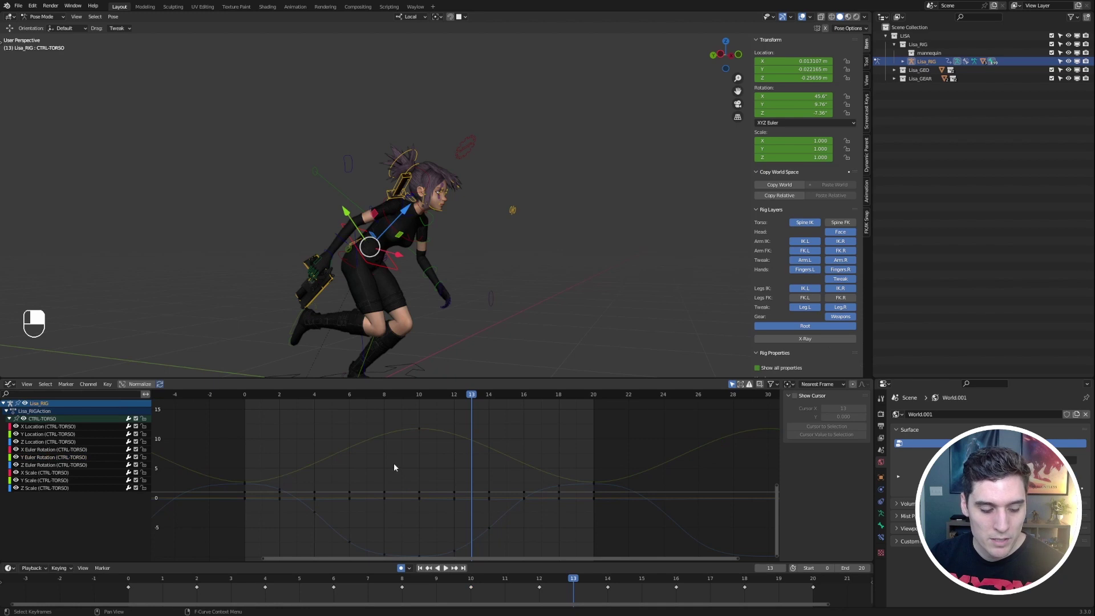
pyautogui.moveTo(393, 463); pyautogui.dragTo(389, 453, button='middle')
pyautogui.click(27, 385)
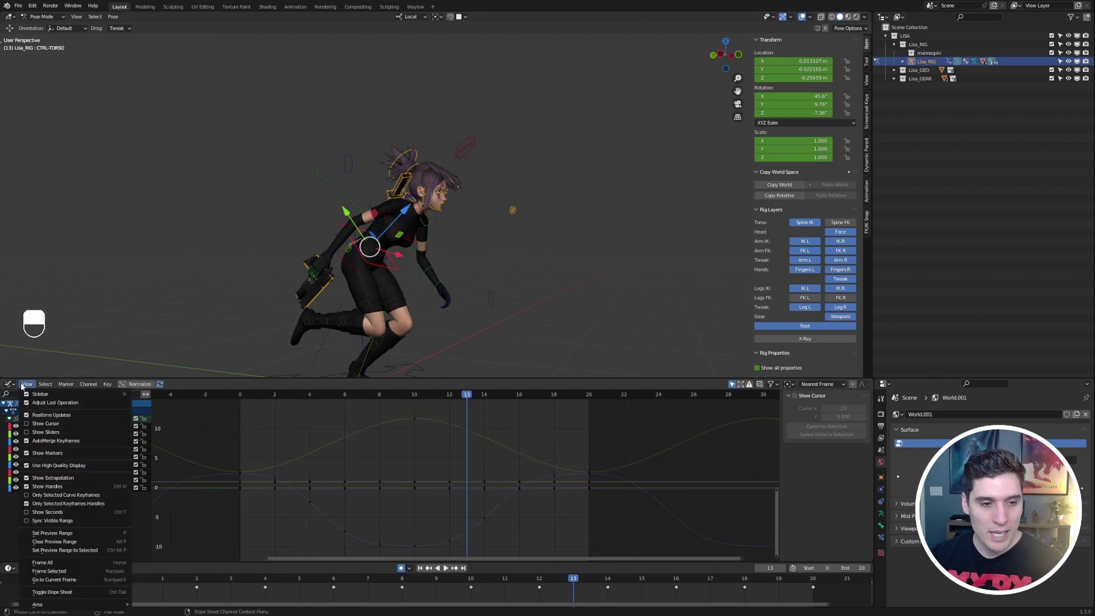
# Enable Only Selected Curve Keyframes in the Graph Editor's View settings
pyautogui.click(70, 495)
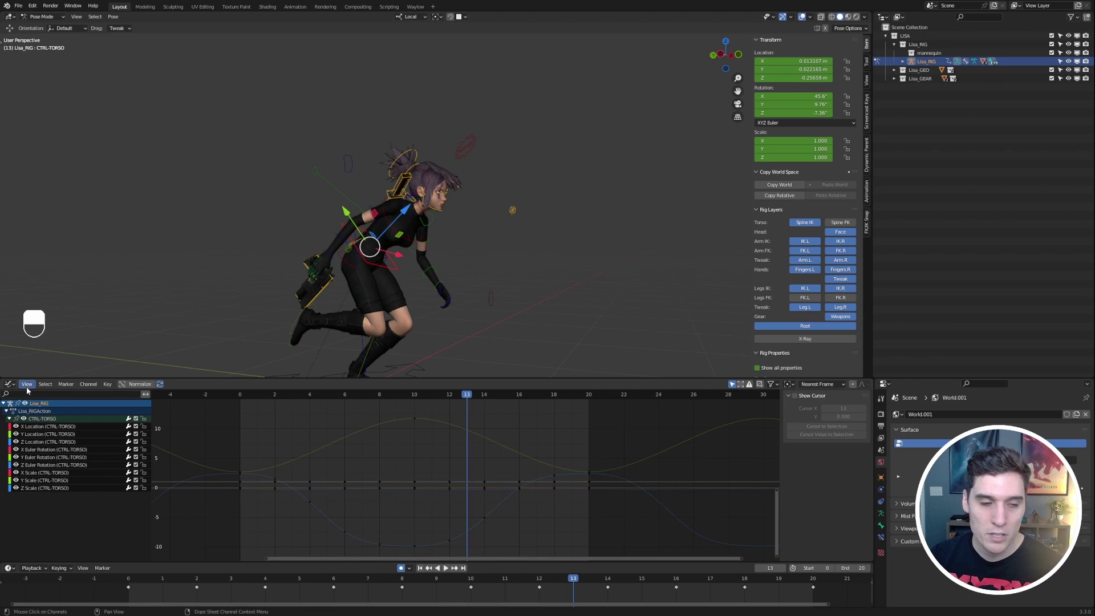
pyautogui.click(26, 384)
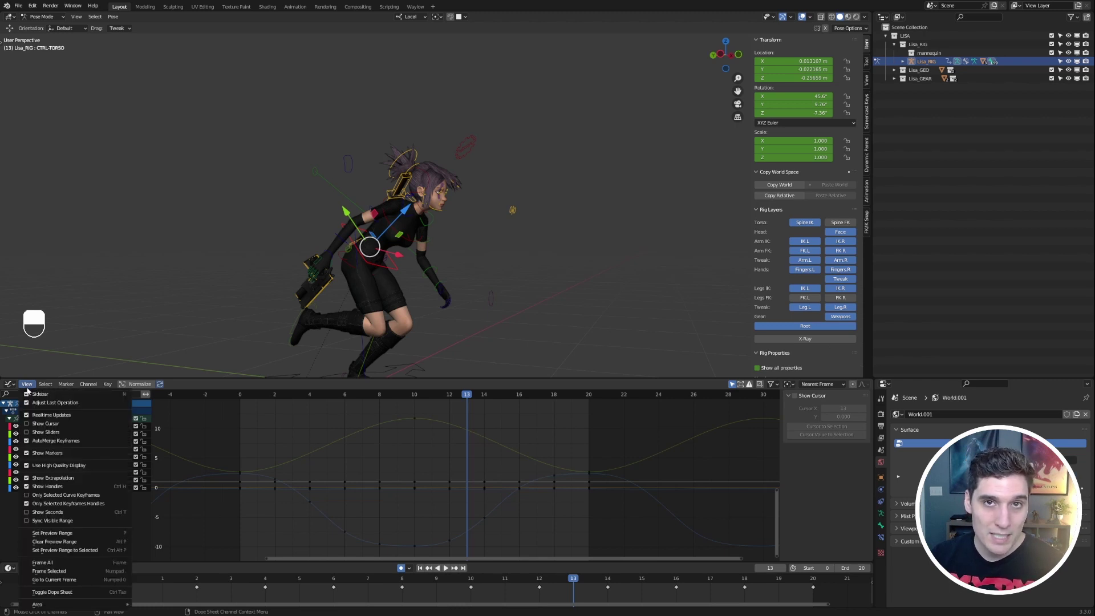
pyautogui.click(81, 495)
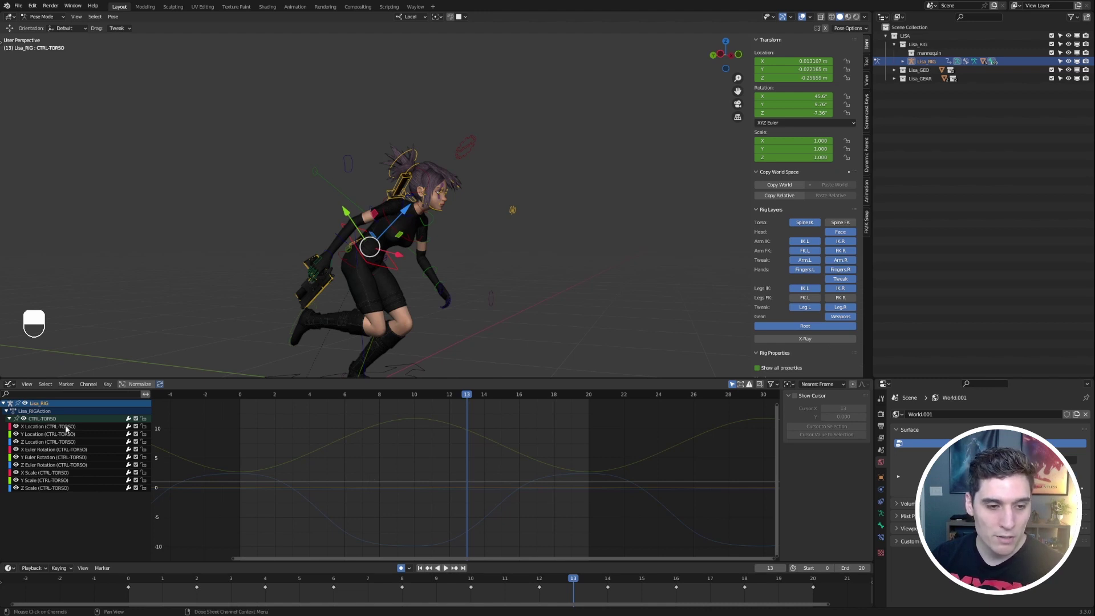
# Click through the torso's Y Location, Z Location and Y Euler channels, ending on Z Euler Rotation
pyautogui.click(41, 434)
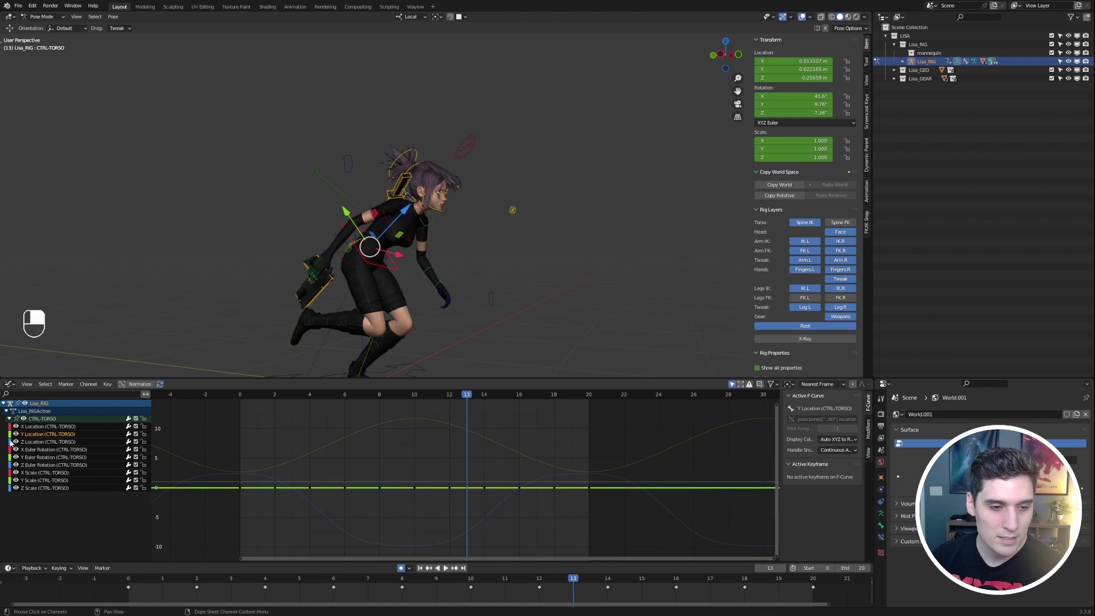
pyautogui.click(53, 443)
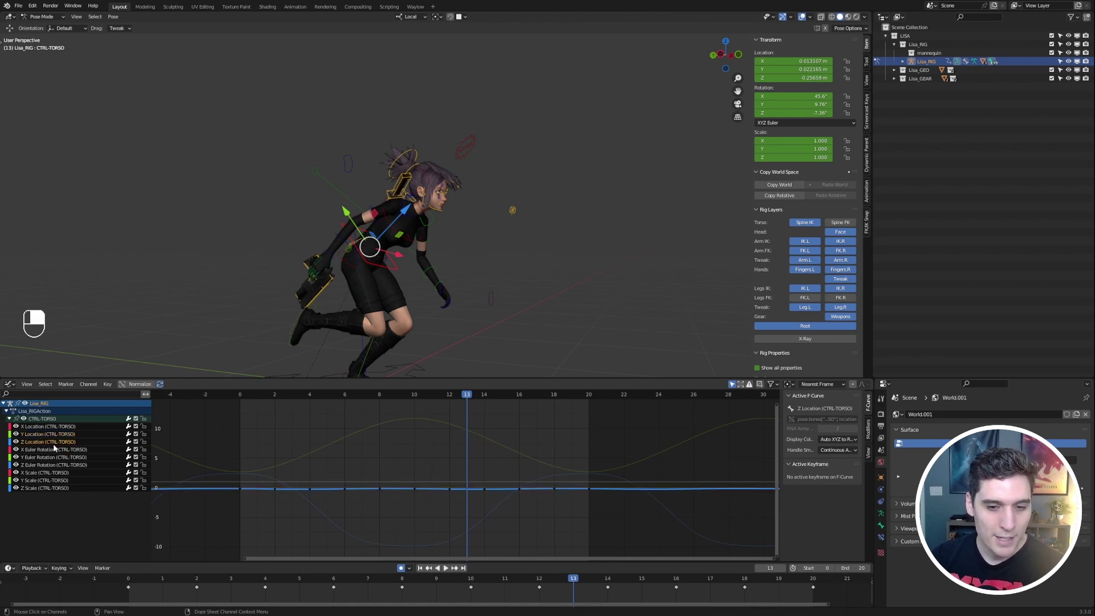
pyautogui.click(48, 458)
pyautogui.click(48, 465)
pyautogui.click(48, 457)
pyautogui.click(48, 465)
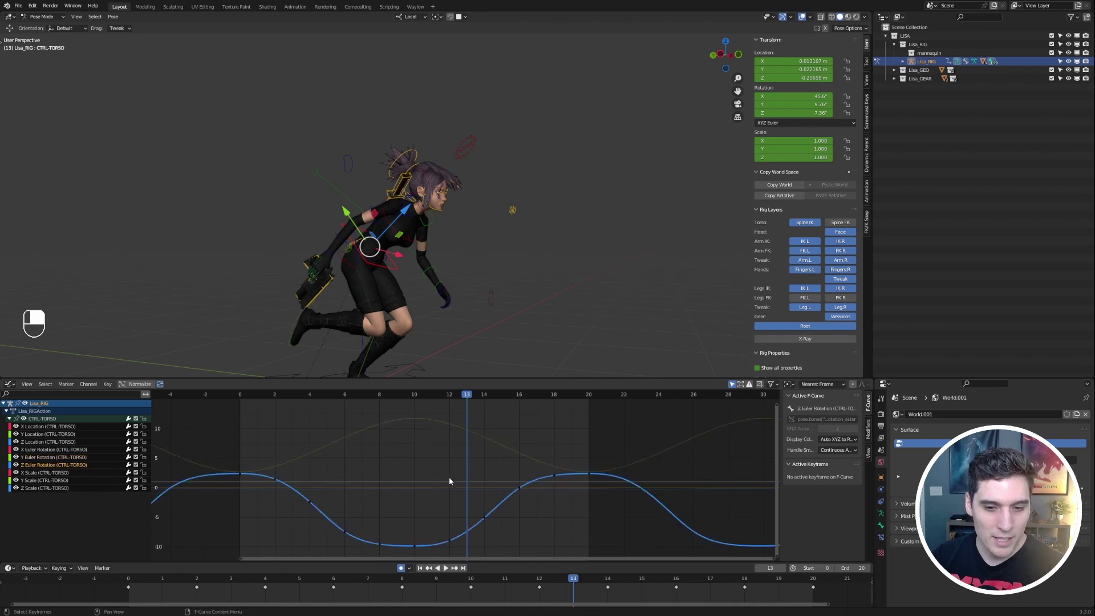
pyautogui.moveTo(427, 488); pyautogui.dragTo(422, 474, button='middle')
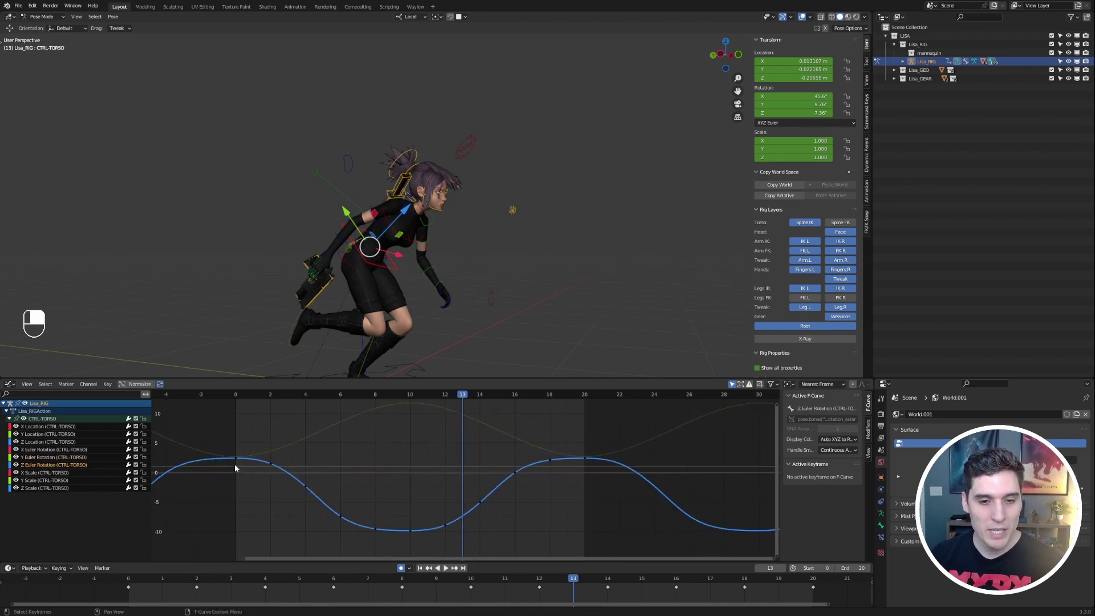
pyautogui.click(26, 384)
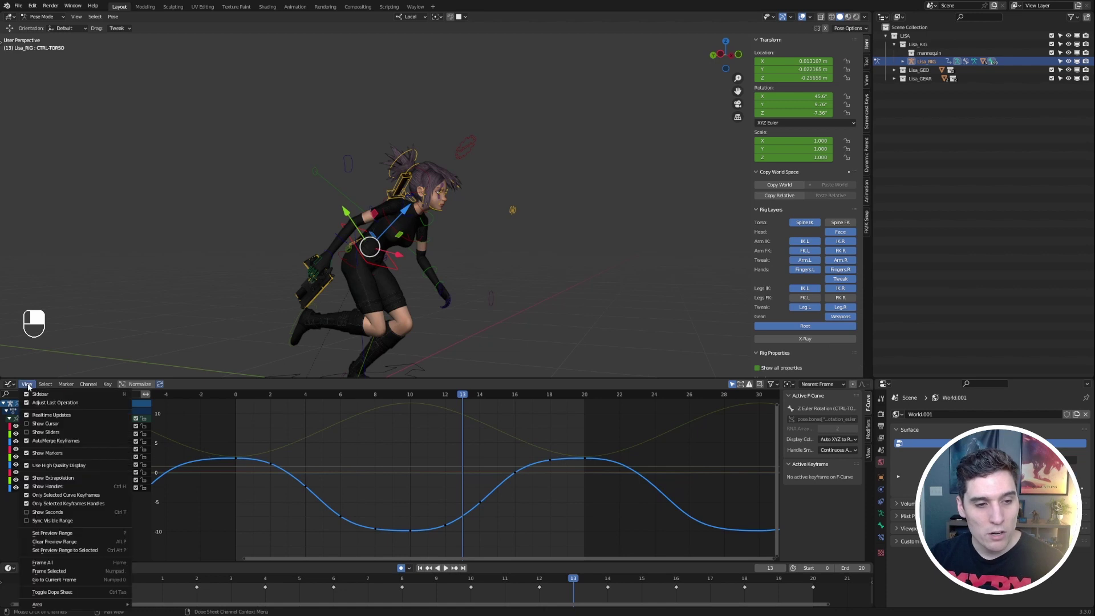
pyautogui.click(77, 495)
pyautogui.keyDown('shift'); pyautogui.scroll(1, 428, 467); pyautogui.keyUp('shift')
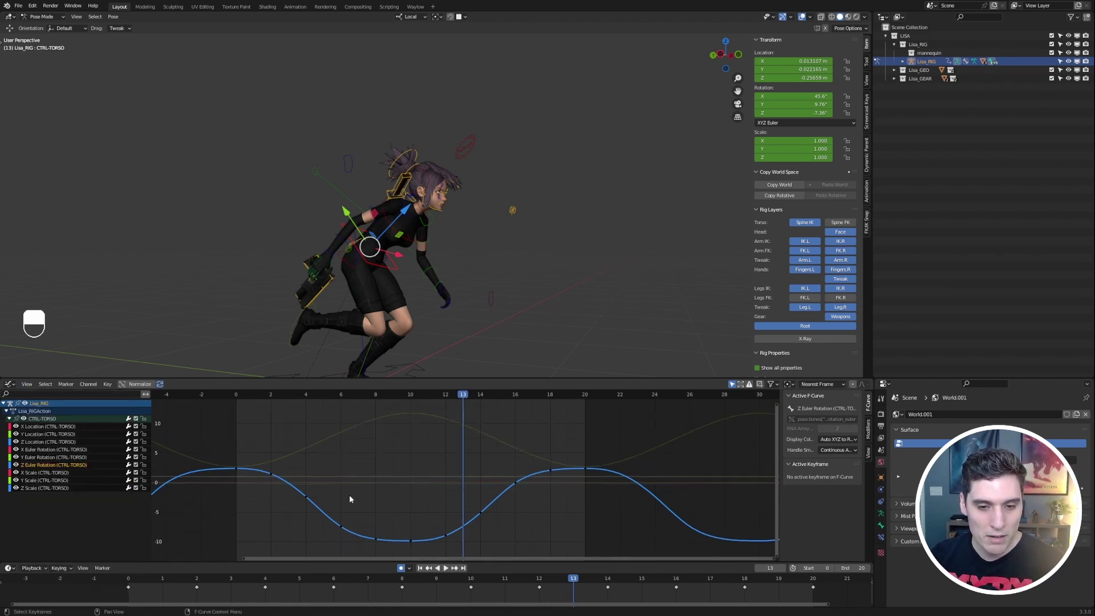
pyautogui.click(57, 457)
pyautogui.click(57, 465)
pyautogui.click(71, 461)
pyautogui.click(70, 458)
pyautogui.click(69, 465)
pyautogui.click(67, 458)
pyautogui.click(67, 465)
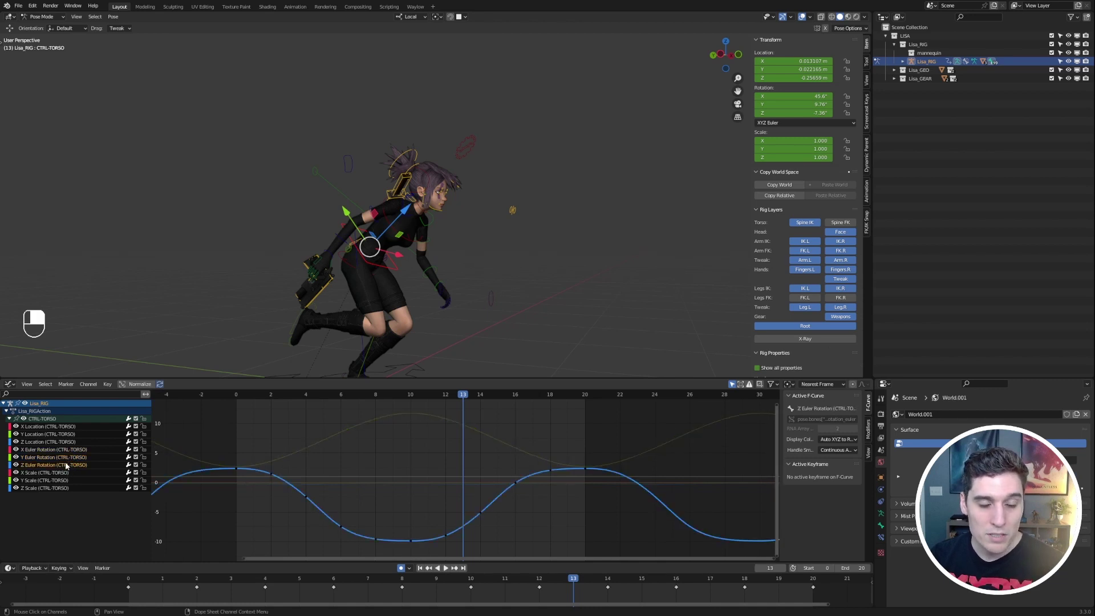
pyautogui.click(27, 385)
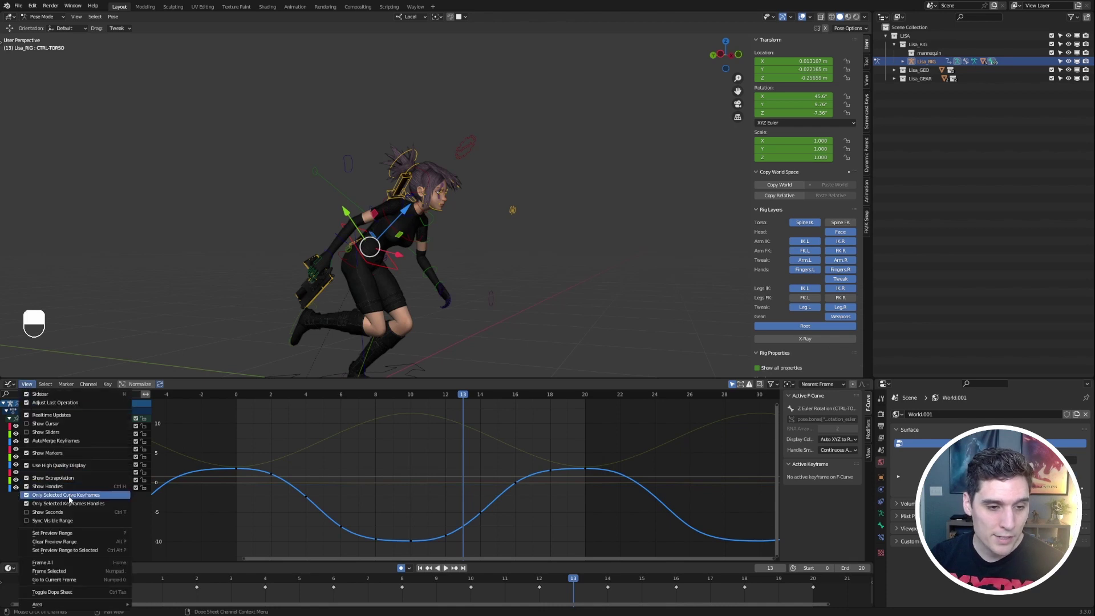
pyautogui.click(70, 496)
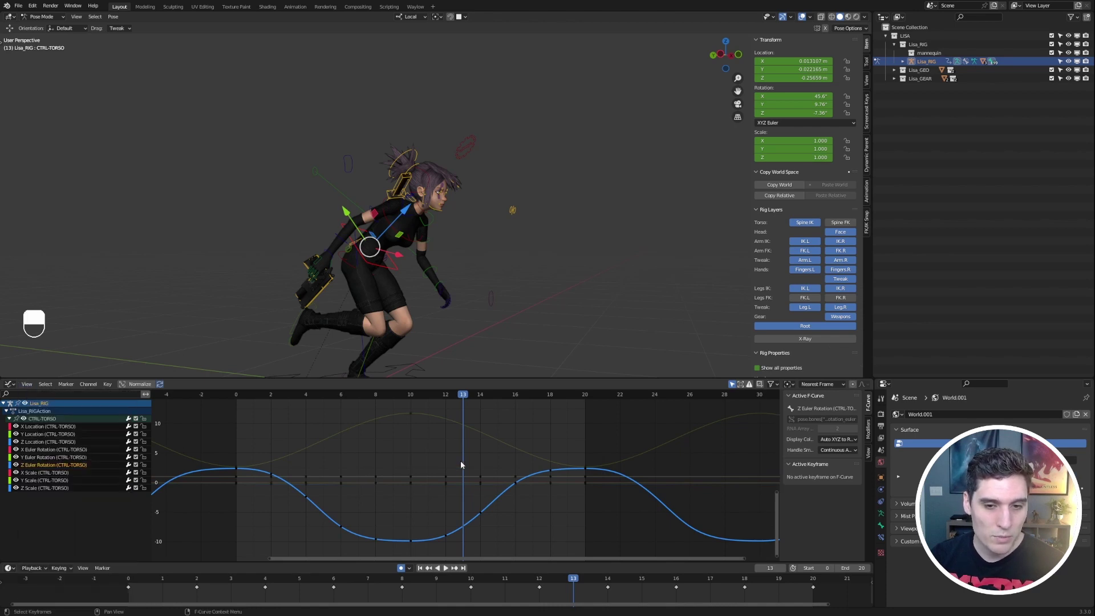
pyautogui.click(27, 384)
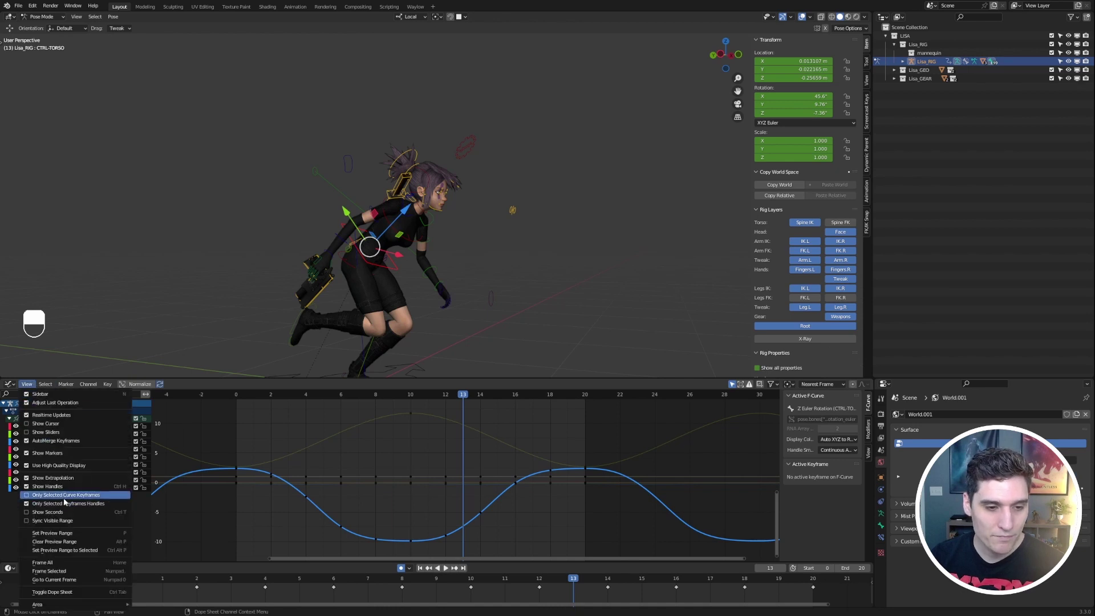
pyautogui.click(65, 496)
pyautogui.moveTo(391, 436); pyautogui.dragTo(376, 441, button='middle')
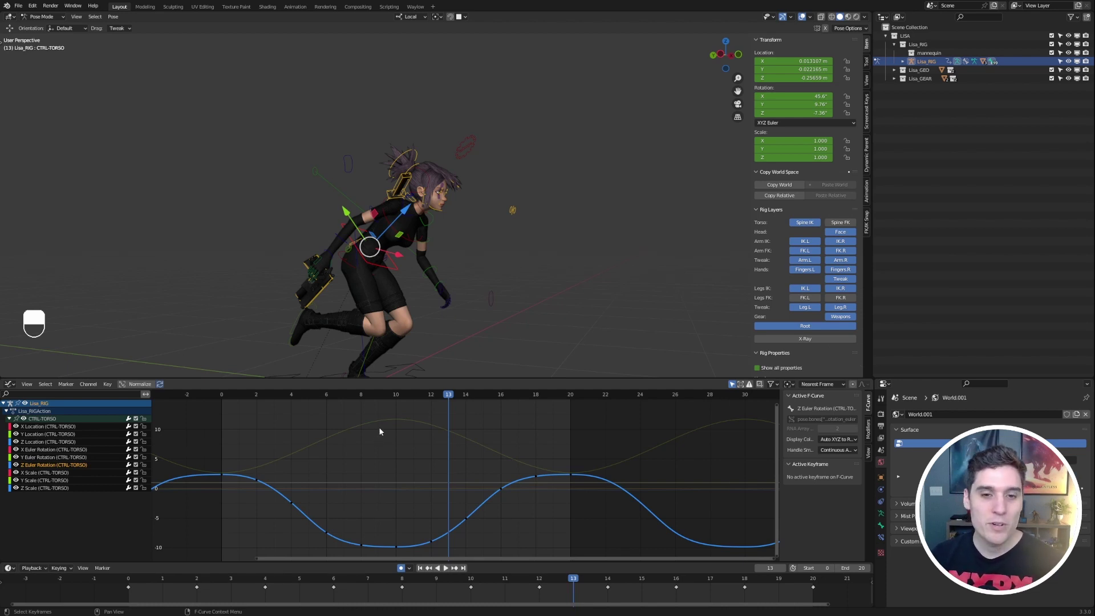
pyautogui.moveTo(385, 437); pyautogui.dragTo(368, 441, button='middle')
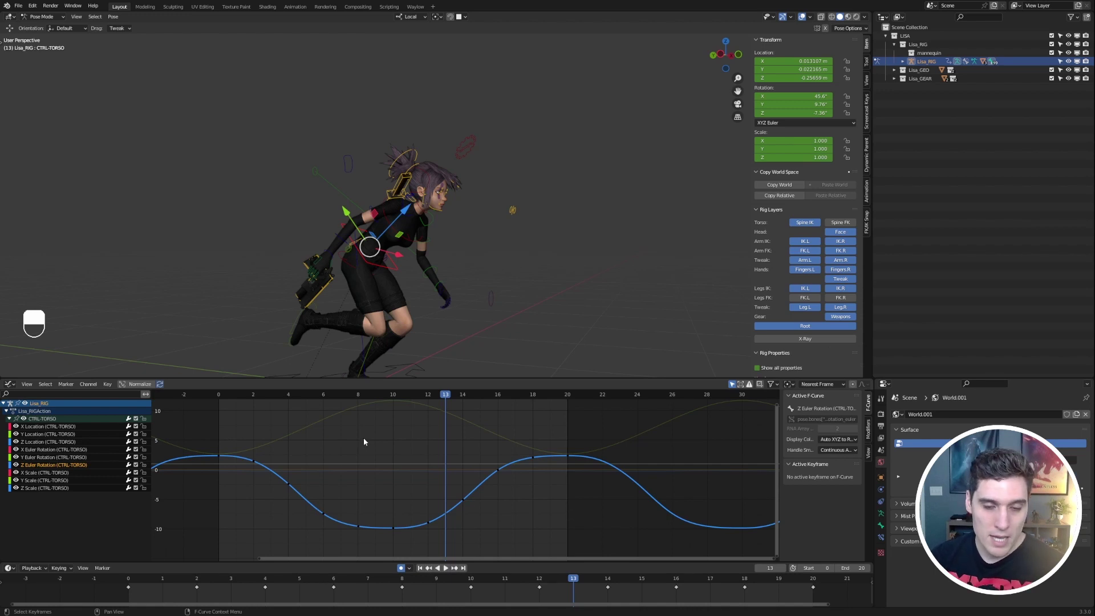
pyautogui.moveTo(422, 440); pyautogui.dragTo(432, 448, button='middle')
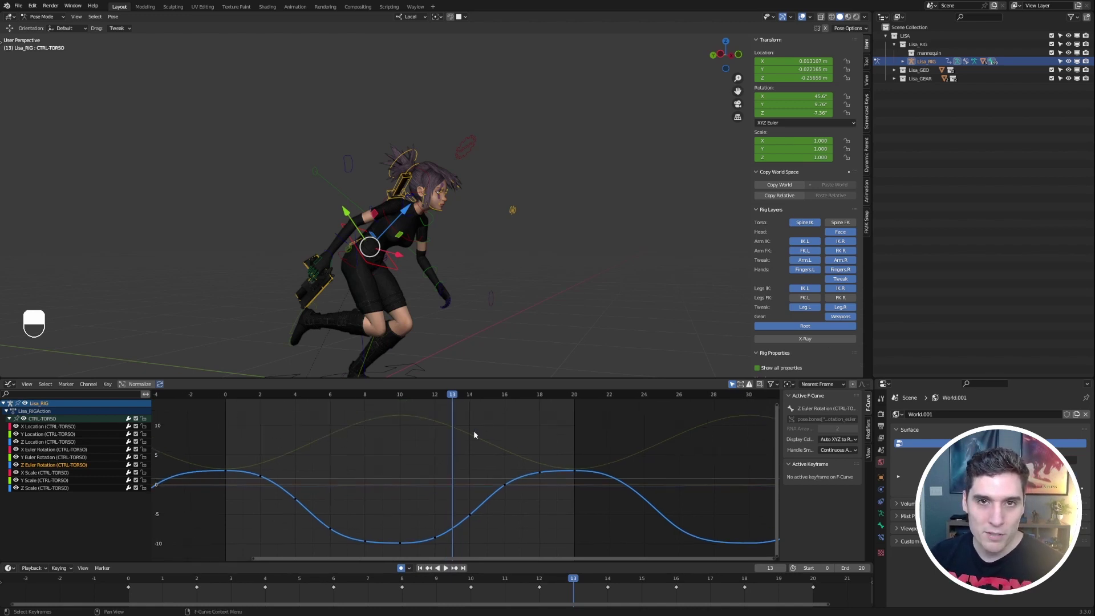
pyautogui.click(45, 456)
pyautogui.click(46, 465)
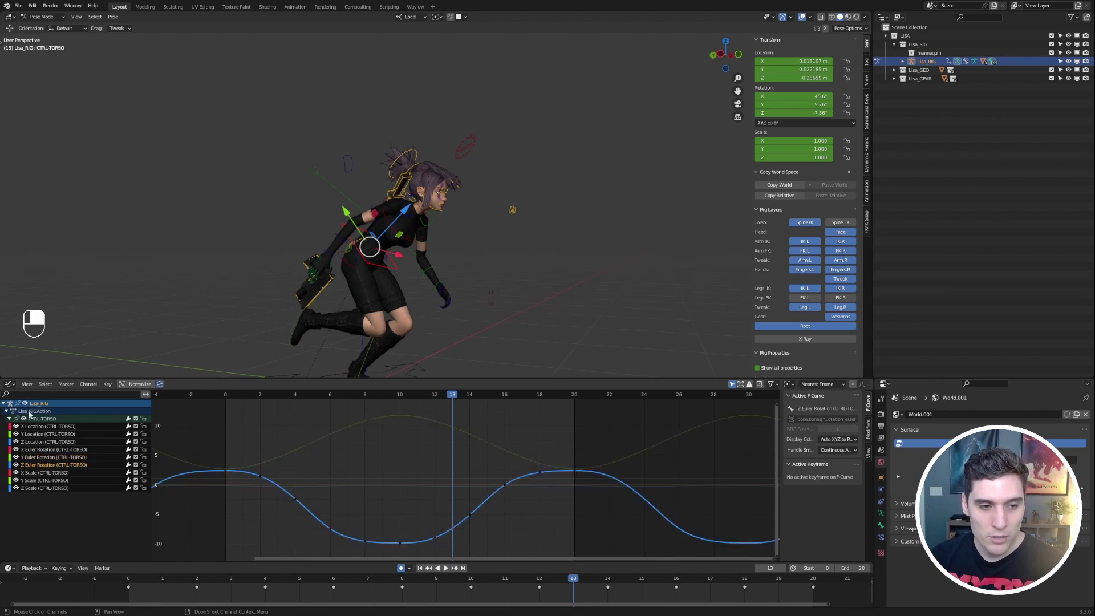
pyautogui.click(29, 385)
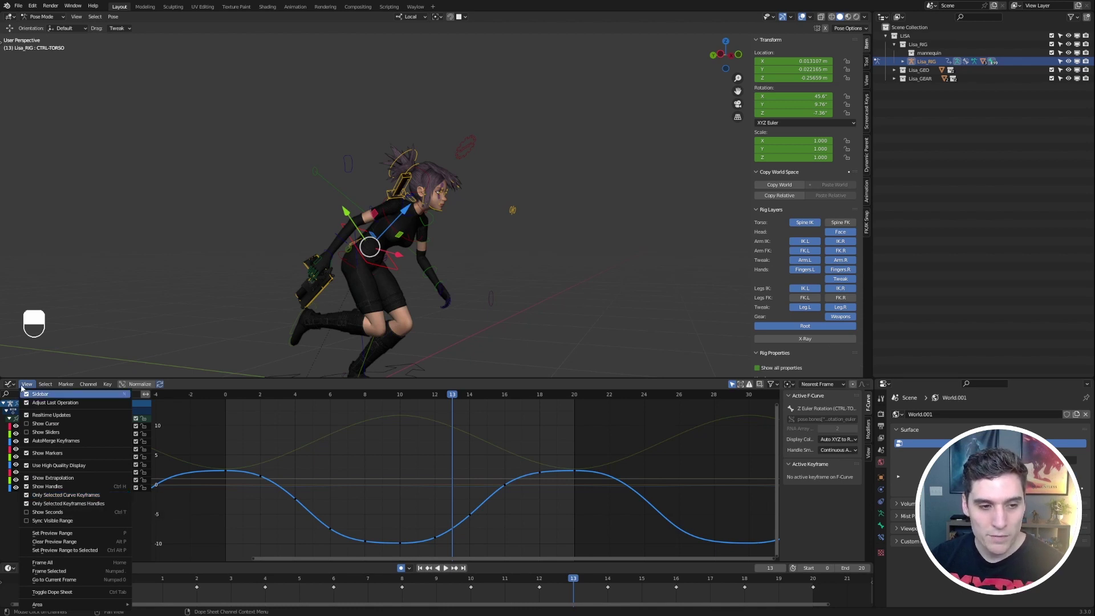
# Select the torso's Y Euler Rotation channel and pan the graph toward its curve
pyautogui.click(57, 495)
pyautogui.click(45, 457)
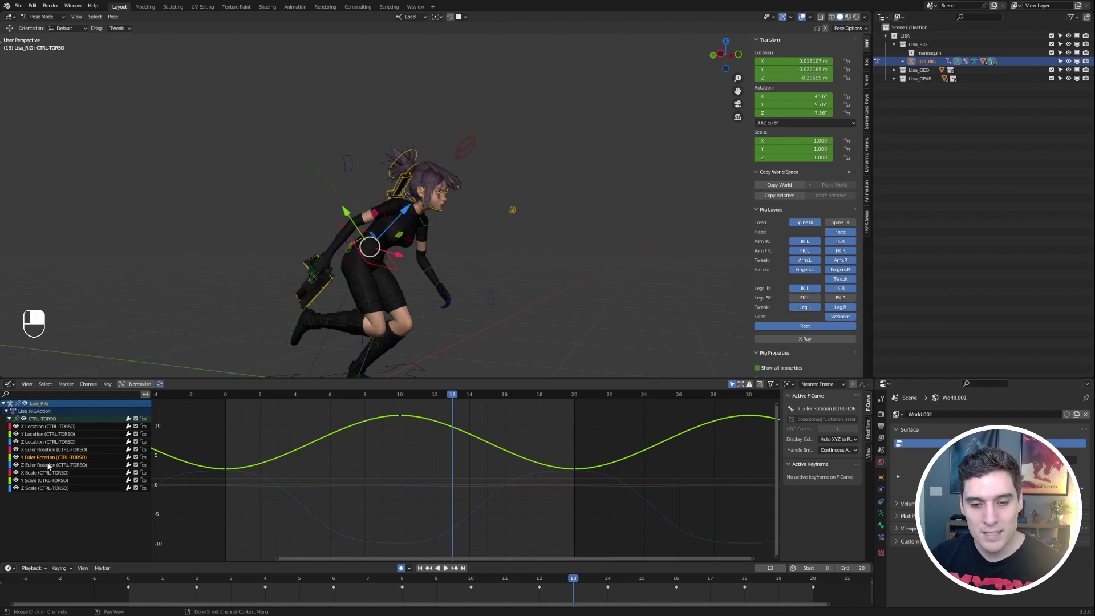
pyautogui.moveTo(345, 499); pyautogui.dragTo(474, 458, button='middle')
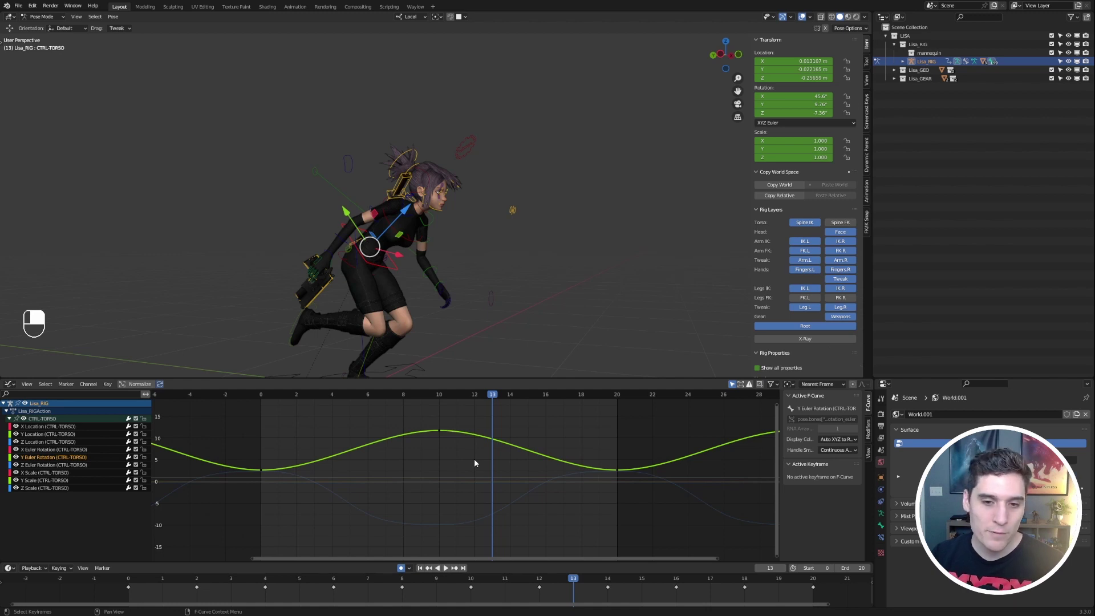
# Box-select the frame-10 peak, make Y Euler Rotation active, and hide the other curves with Shift+H
pyautogui.moveTo(471, 419); pyautogui.dragTo(372, 440)
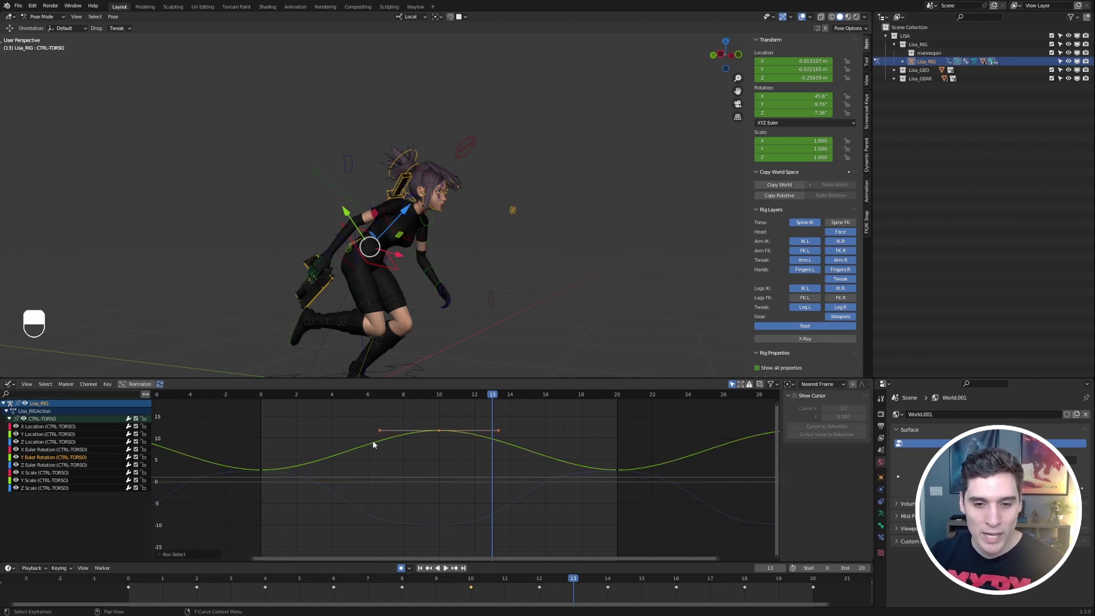
pyautogui.moveTo(477, 449); pyautogui.dragTo(301, 450, button='middle')
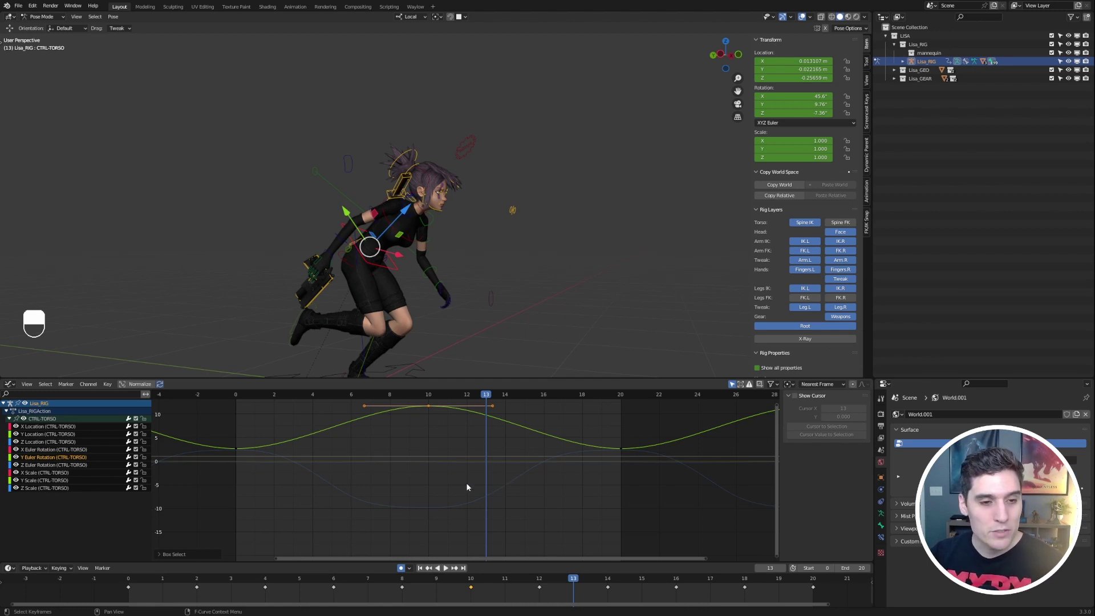
pyautogui.moveTo(462, 481); pyautogui.dragTo(460, 511, button='middle')
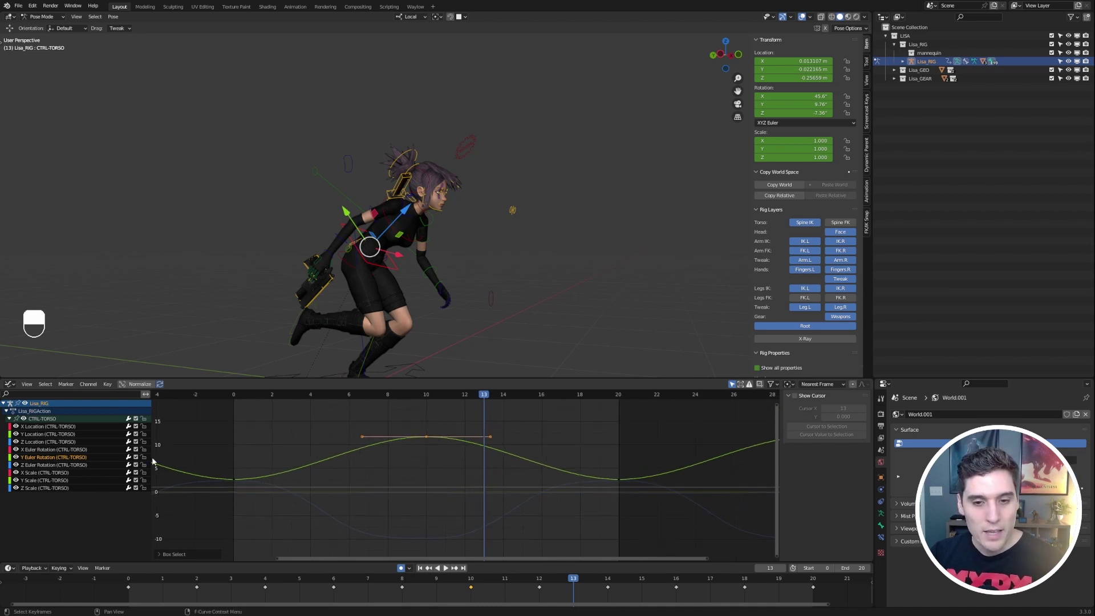
pyautogui.click(53, 459)
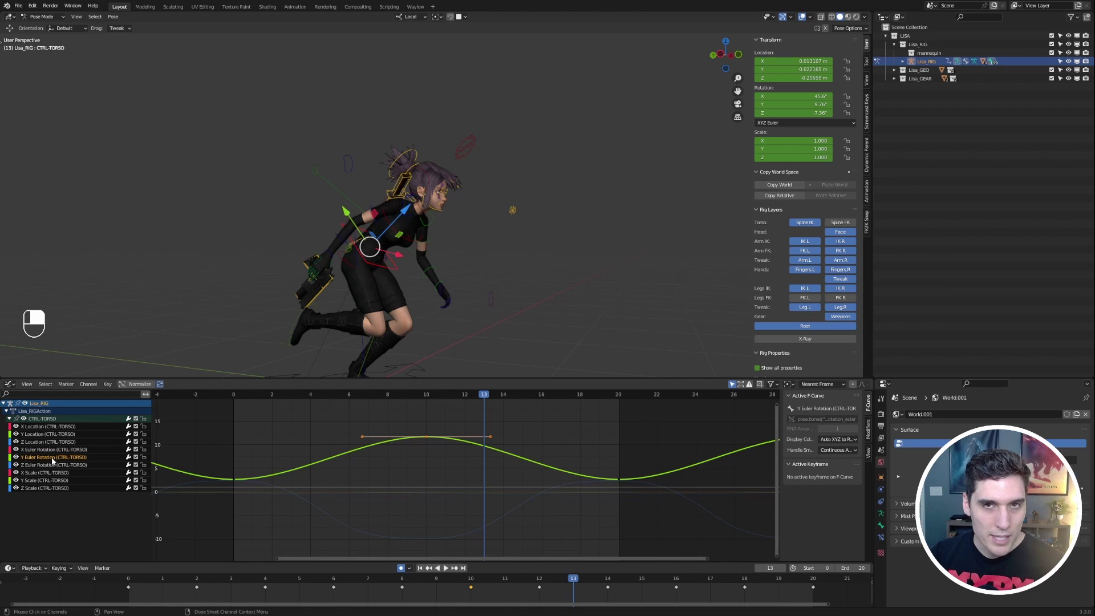
pyautogui.hotkey('shift', 'h')
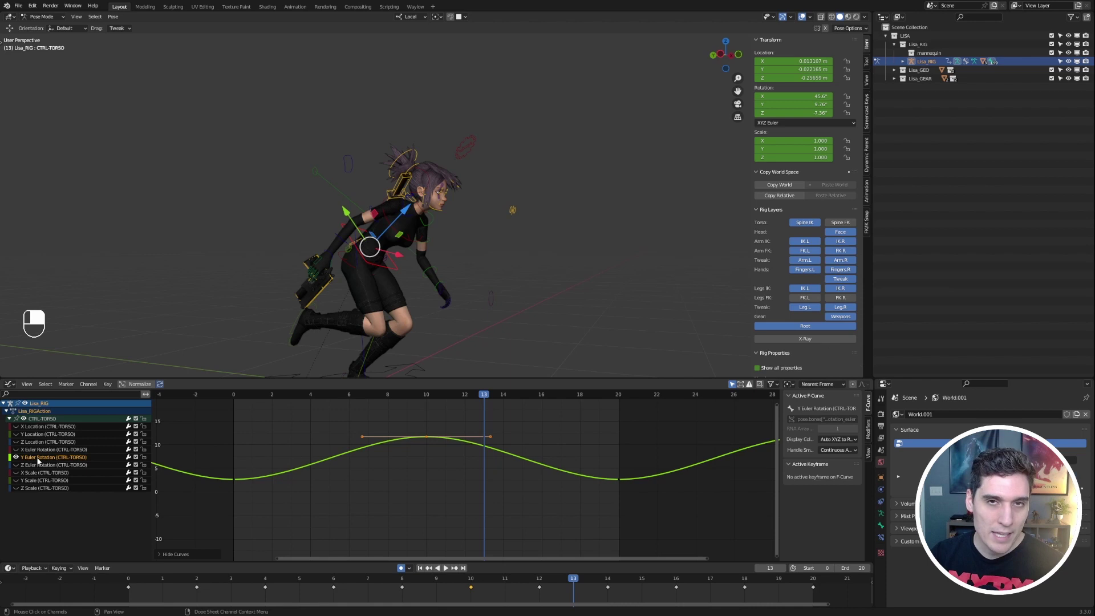
pyautogui.keyDown('ctrl'); pyautogui.moveTo(419, 465); pyautogui.dragTo(518, 448, button='middle'); pyautogui.keyUp('ctrl')
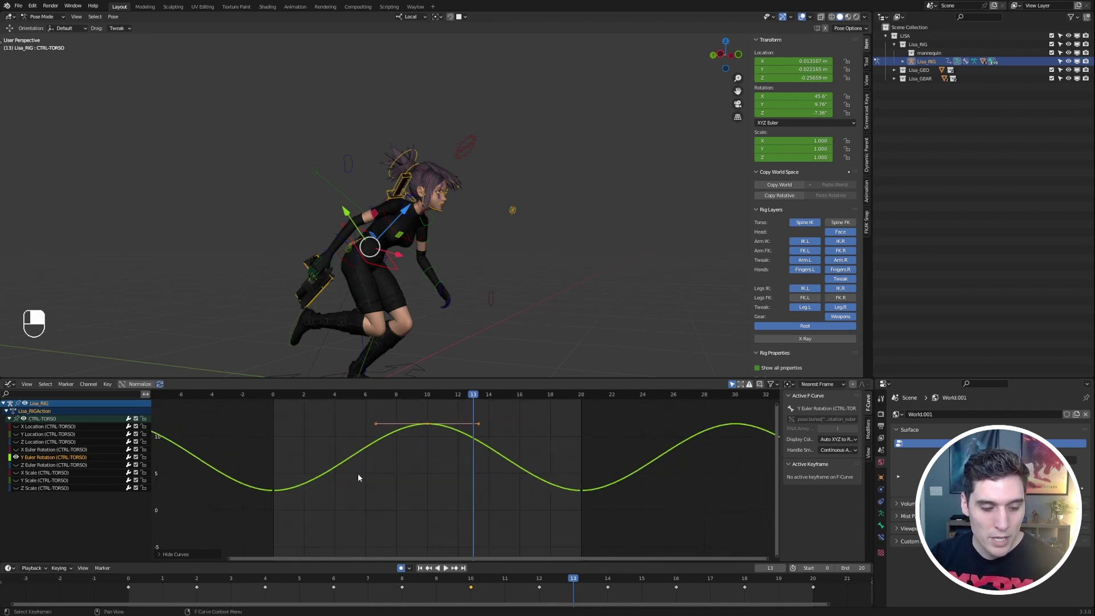
# Reveal all torso curves, isolate Z Euler Rotation with Shift+H, then reveal them again
pyautogui.hotkey('alt', 'h')
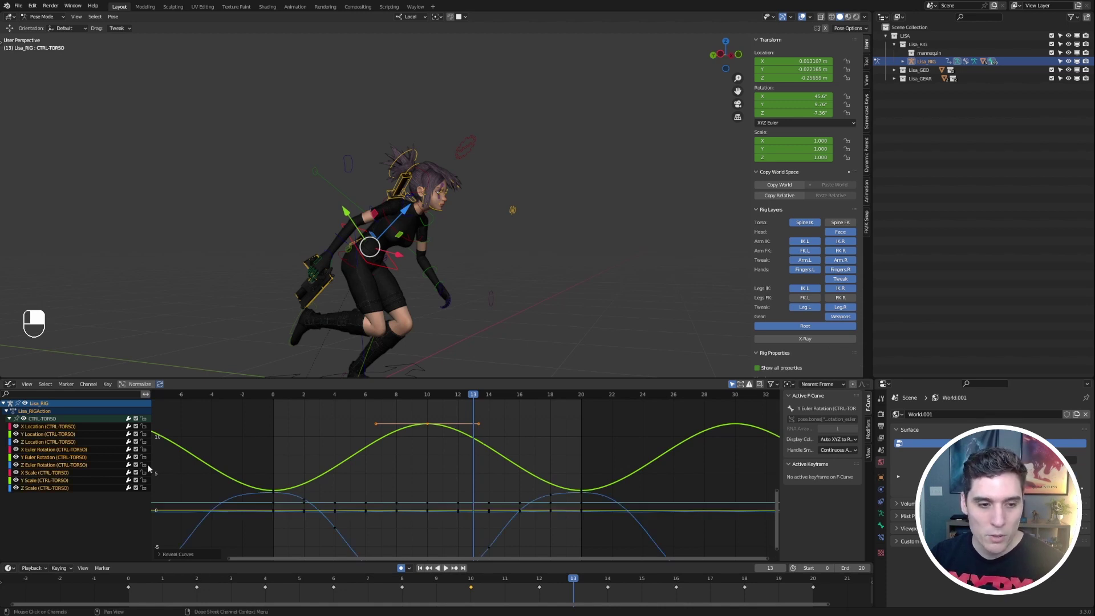
pyautogui.click(60, 465)
pyautogui.press('Home')
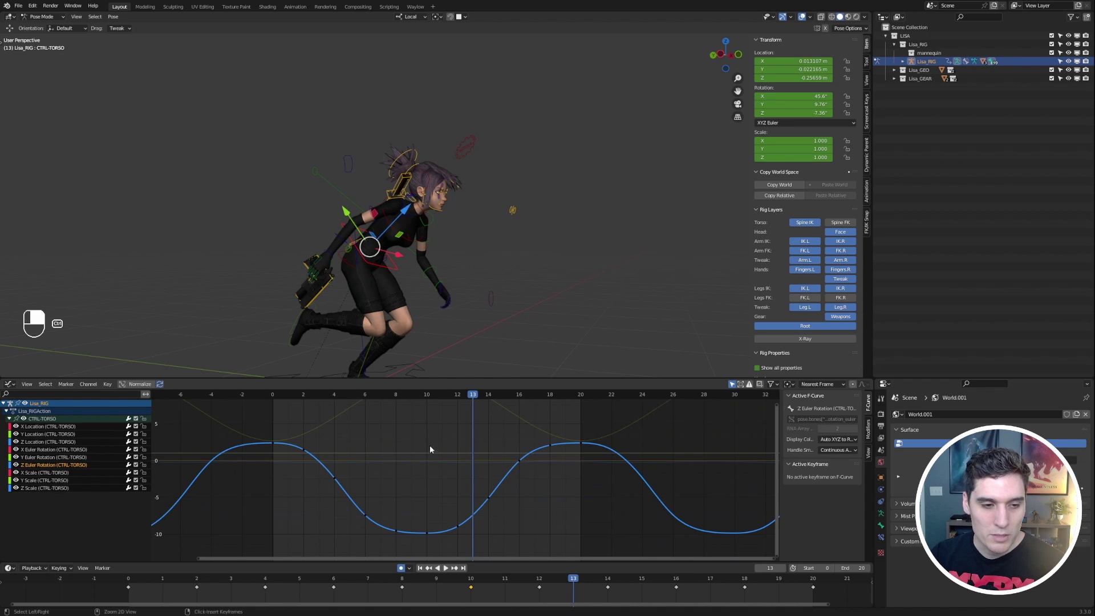
pyautogui.hotkey('shift', 'h')
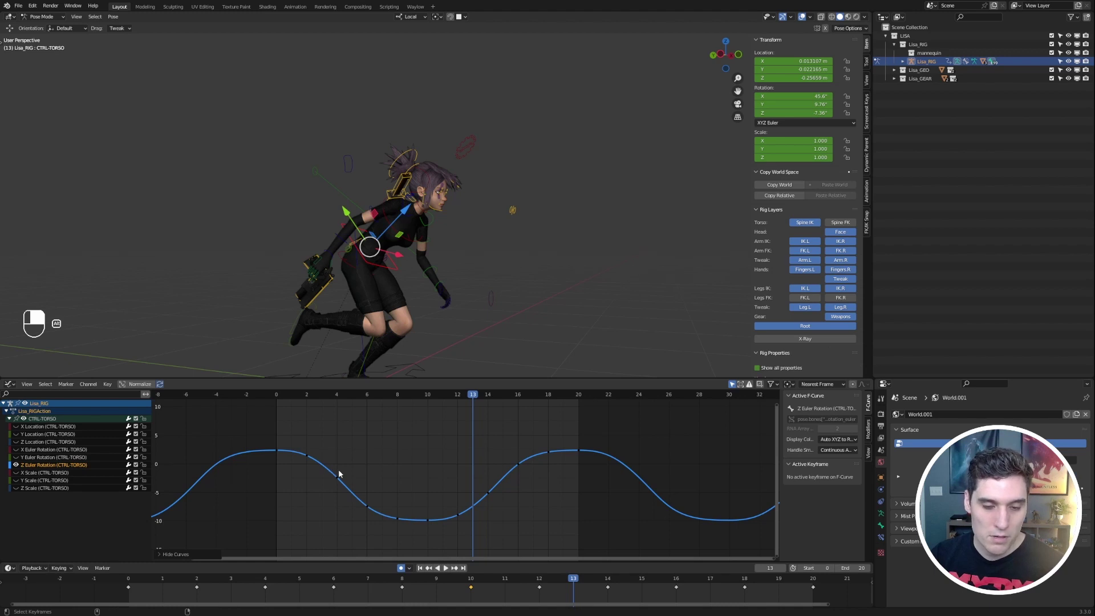
pyautogui.hotkey('alt', 'h')
# Deselect all keyframes, make Y Euler Rotation the active curve, and fit the graph view
pyautogui.moveTo(355, 444); pyautogui.dragTo(358, 454, button='middle')
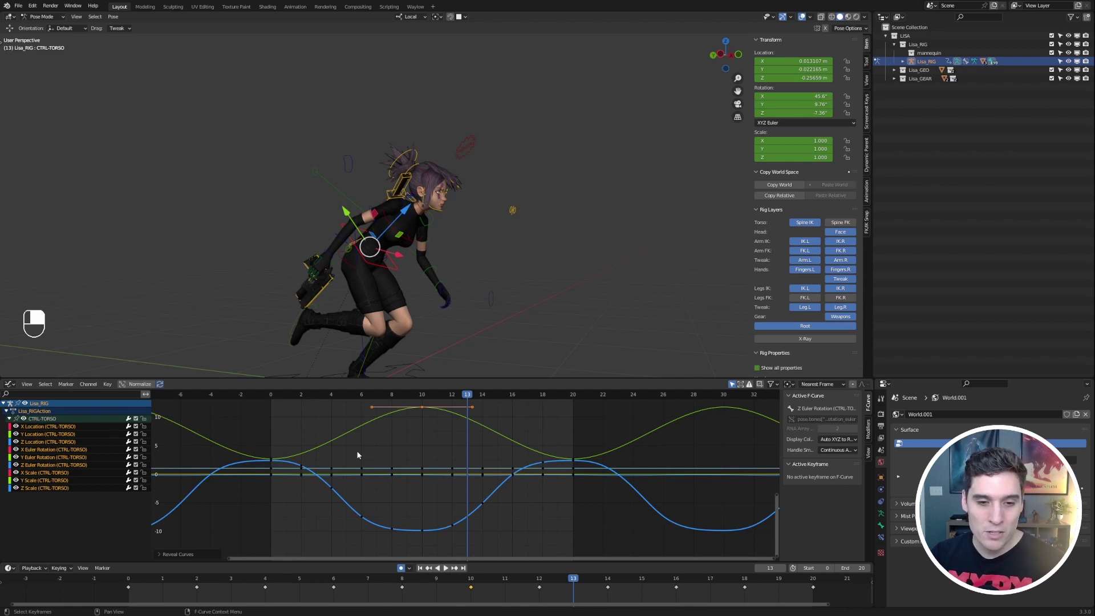
pyautogui.click(358, 455)
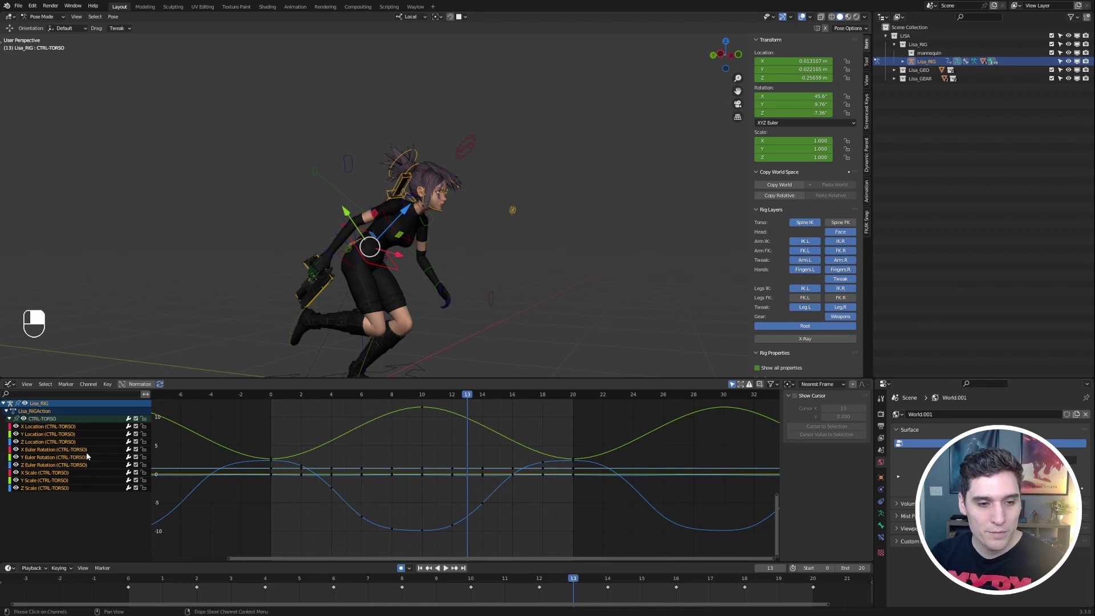
pyautogui.click(45, 450)
pyautogui.click(50, 458)
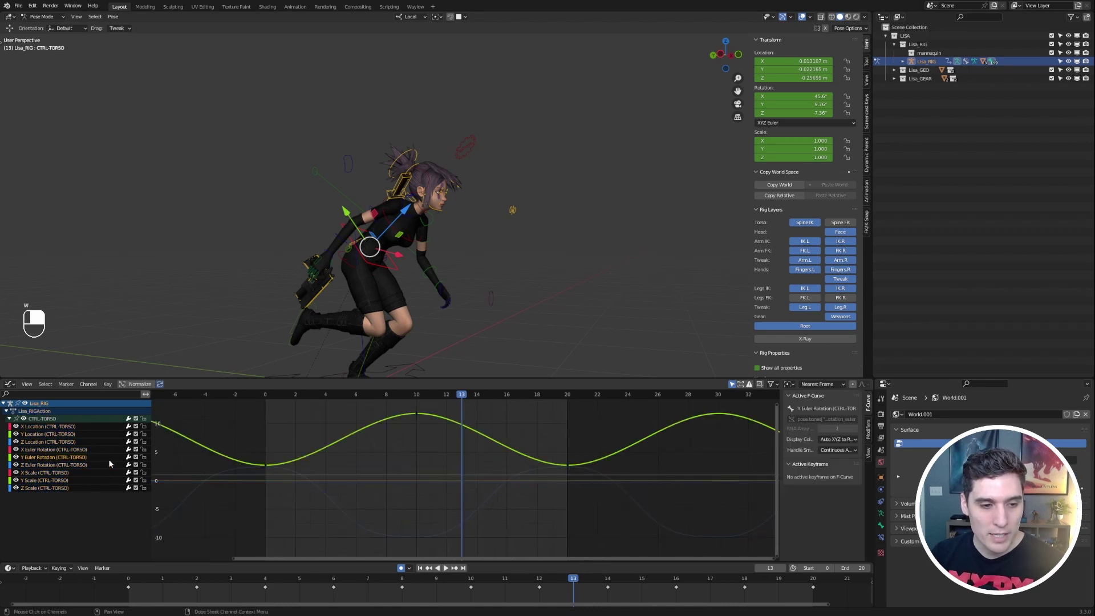
pyautogui.moveTo(510, 450); pyautogui.dragTo(519, 473, button='middle')
pyautogui.moveTo(432, 486); pyautogui.dragTo(425, 468, button='middle')
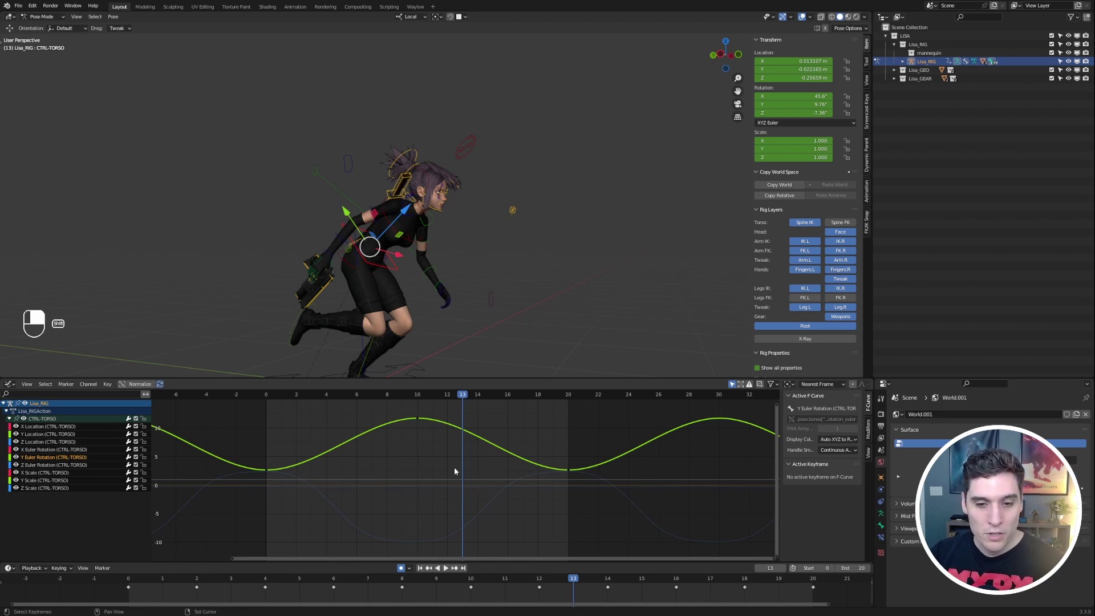
pyautogui.keyDown('ctrl'); pyautogui.moveTo(454, 467); pyautogui.dragTo(316, 444, button='middle'); pyautogui.keyUp('ctrl')
pyautogui.keyDown('ctrl'); pyautogui.moveTo(393, 474); pyautogui.dragTo(443, 420, button='middle'); pyautogui.keyUp('ctrl')
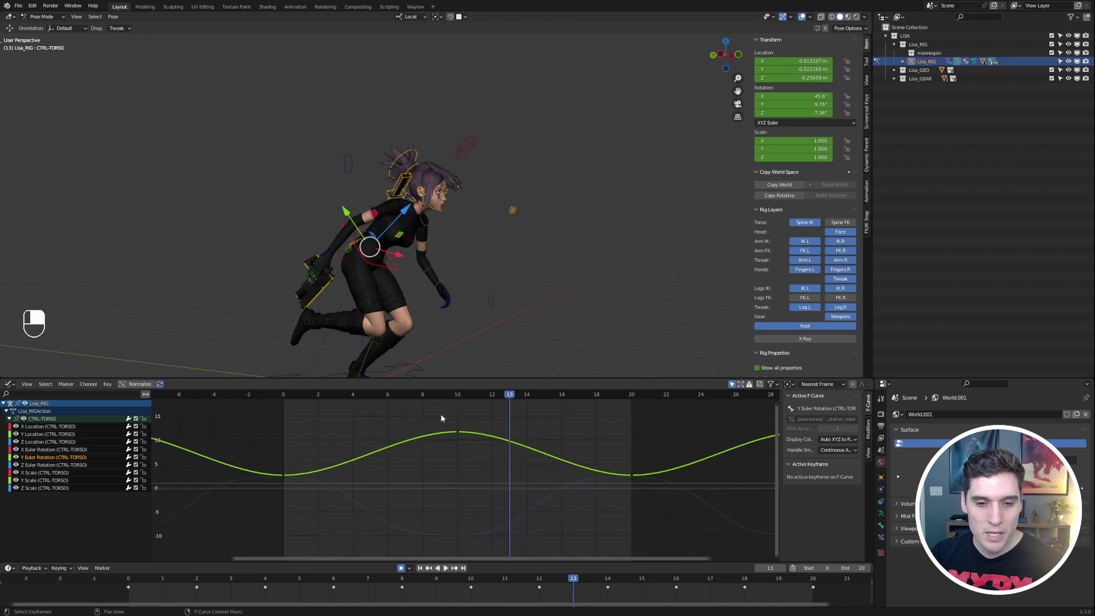
# Open Preferences from the Edit menu and move the window over the viewport
pyautogui.click(19, 6)
pyautogui.moveTo(39, 4)
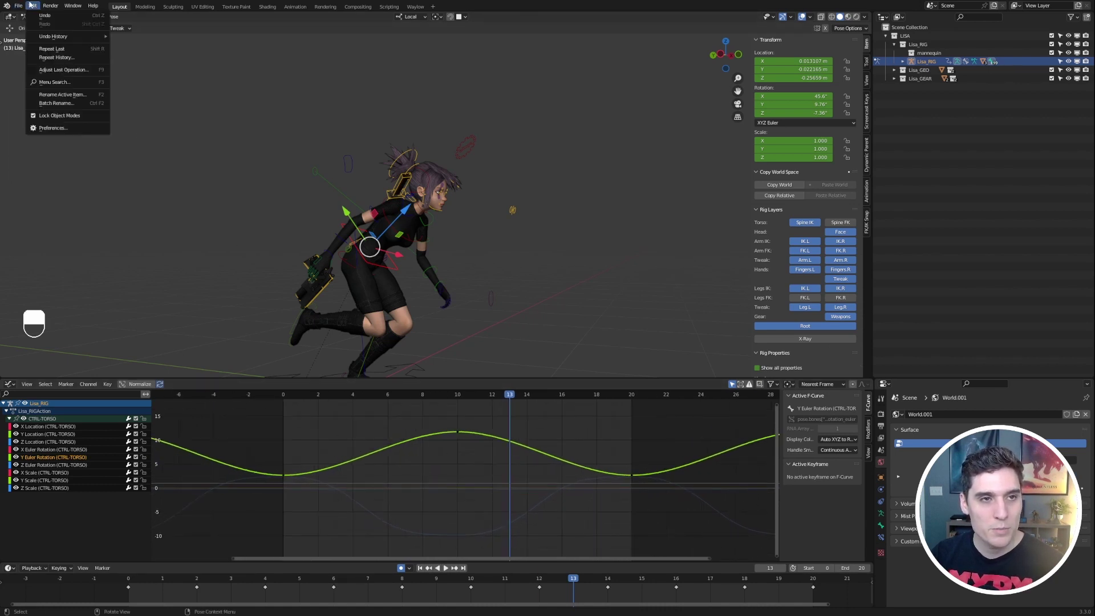
pyautogui.click(55, 126)
pyautogui.moveTo(154, 10); pyautogui.dragTo(302, 60)
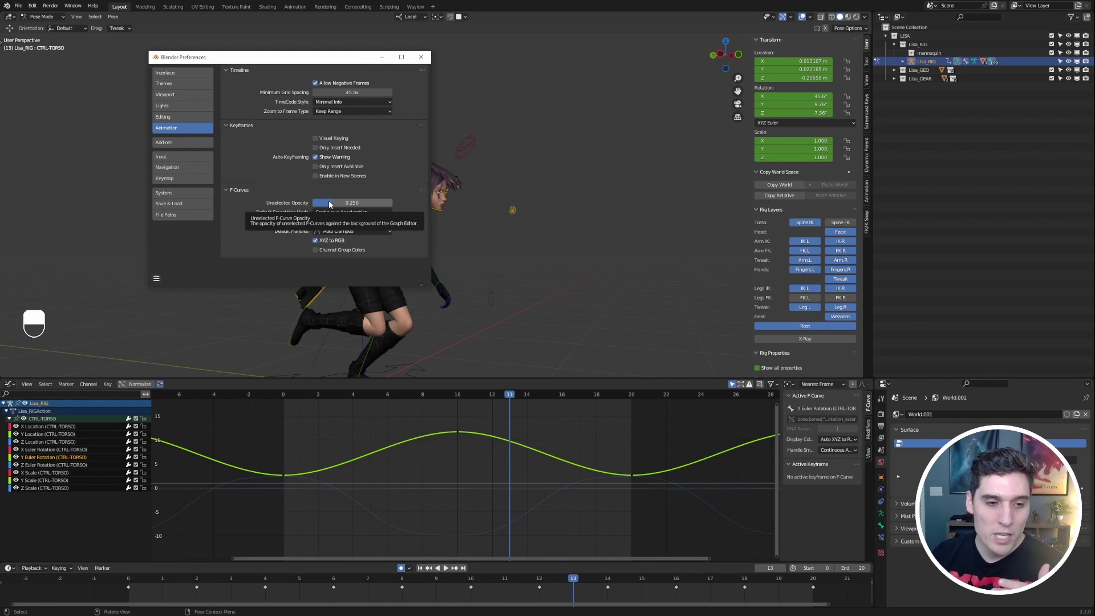
pyautogui.click(27, 384)
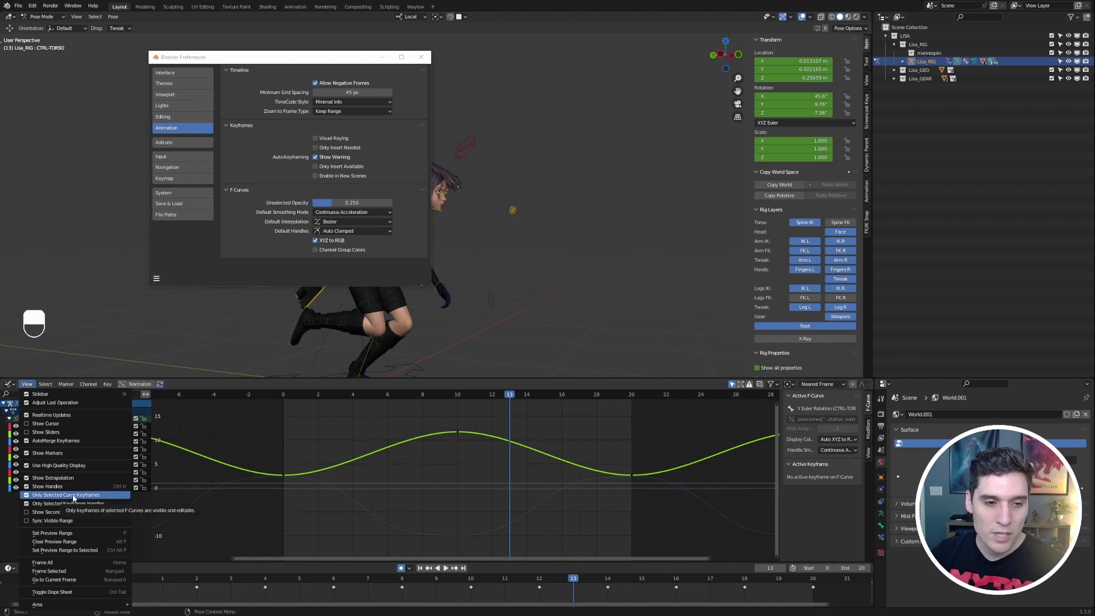
# Lower F-Curves Unselected Opacity to 0.001 and view the Y and Z Euler Rotation curves alone
pyautogui.click(26, 384)
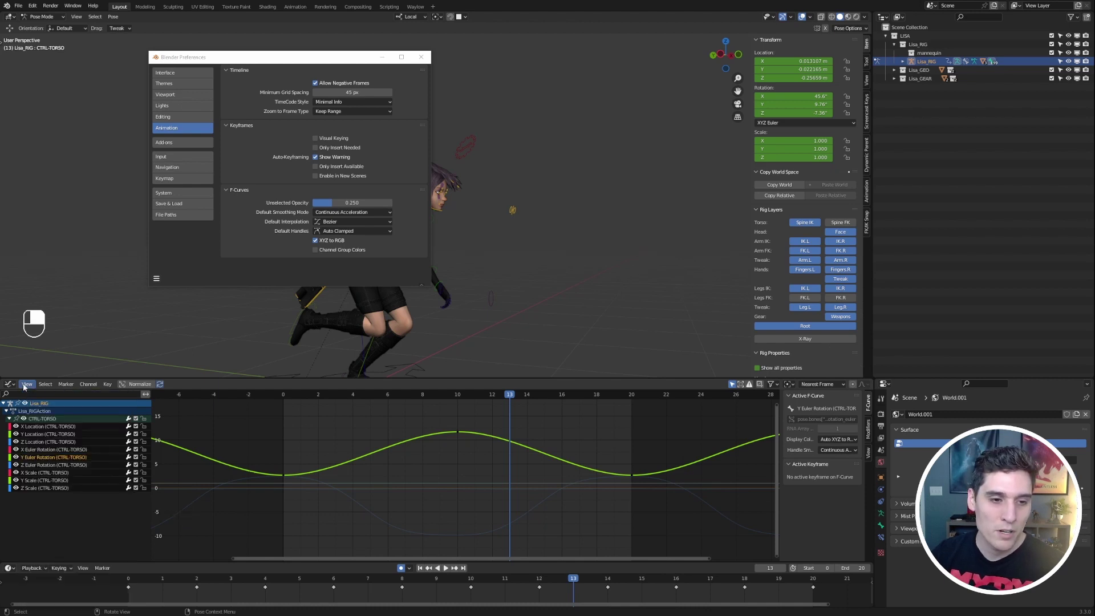
pyautogui.moveTo(375, 201); pyautogui.dragTo(266, 200)
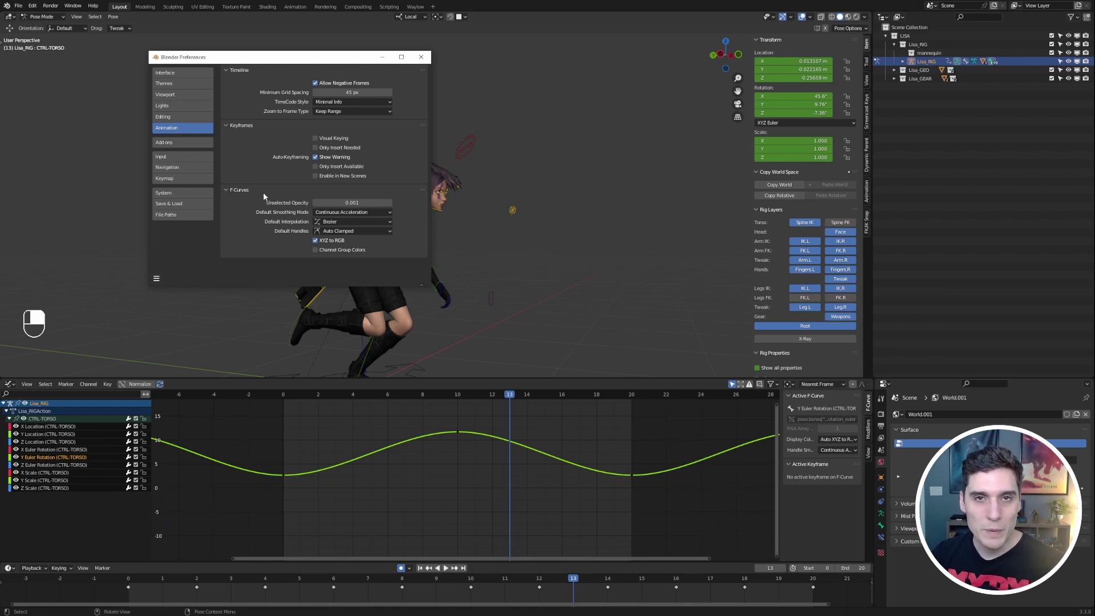
pyautogui.click(57, 450)
pyautogui.click(46, 457)
pyautogui.click(45, 465)
pyautogui.click(45, 457)
# Check X Scale, Y Location and Z Euler Rotation singly, ending with Y Euler Rotation framed
pyautogui.click(45, 465)
pyautogui.click(46, 458)
pyautogui.click(48, 450)
pyautogui.click(49, 458)
pyautogui.click(51, 473)
pyautogui.click(49, 465)
pyautogui.click(49, 458)
pyautogui.click(48, 442)
pyautogui.click(46, 433)
pyautogui.click(45, 426)
pyautogui.click(47, 450)
pyautogui.click(48, 465)
pyautogui.click(85, 458)
pyautogui.press('Home')
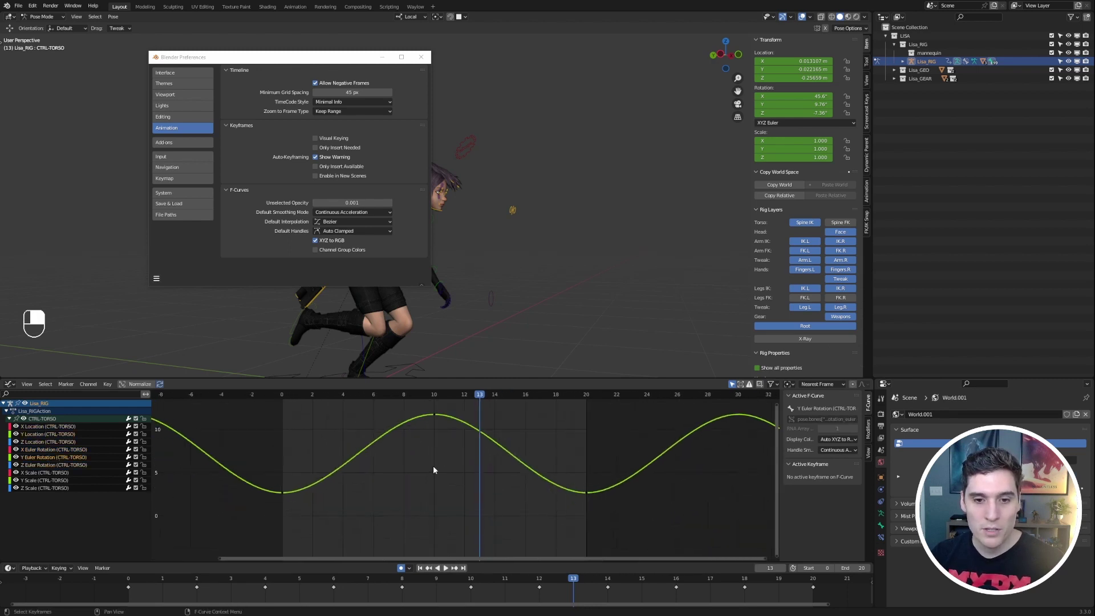
# View the Z, Y and X Euler Rotation curves singly, ending zoomed out on Z's full wave
pyautogui.keyDown('ctrl'); pyautogui.moveTo(440, 452); pyautogui.dragTo(554, 470, button='middle'); pyautogui.keyUp('ctrl')
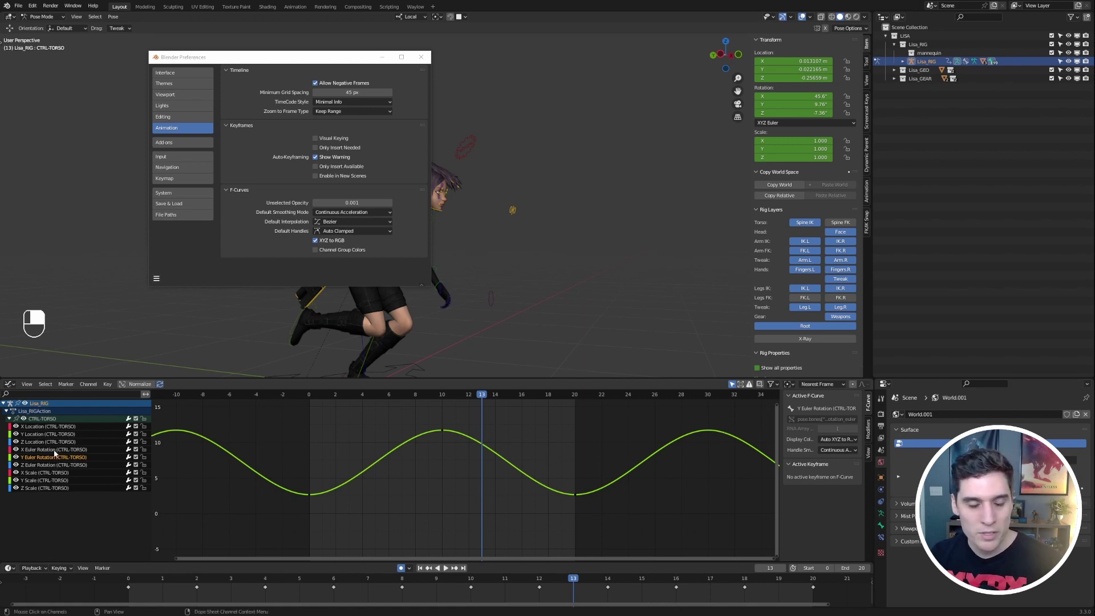
pyautogui.click(90, 465)
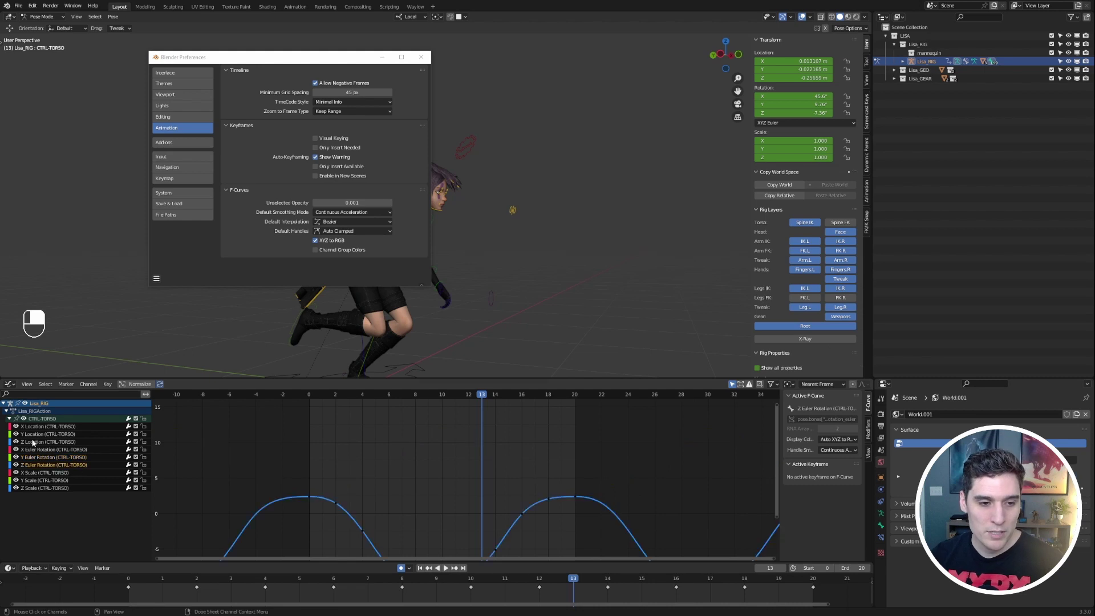
pyautogui.keyDown('ctrl'); pyautogui.moveTo(405, 491); pyautogui.dragTo(393, 457, button='middle'); pyautogui.keyUp('ctrl')
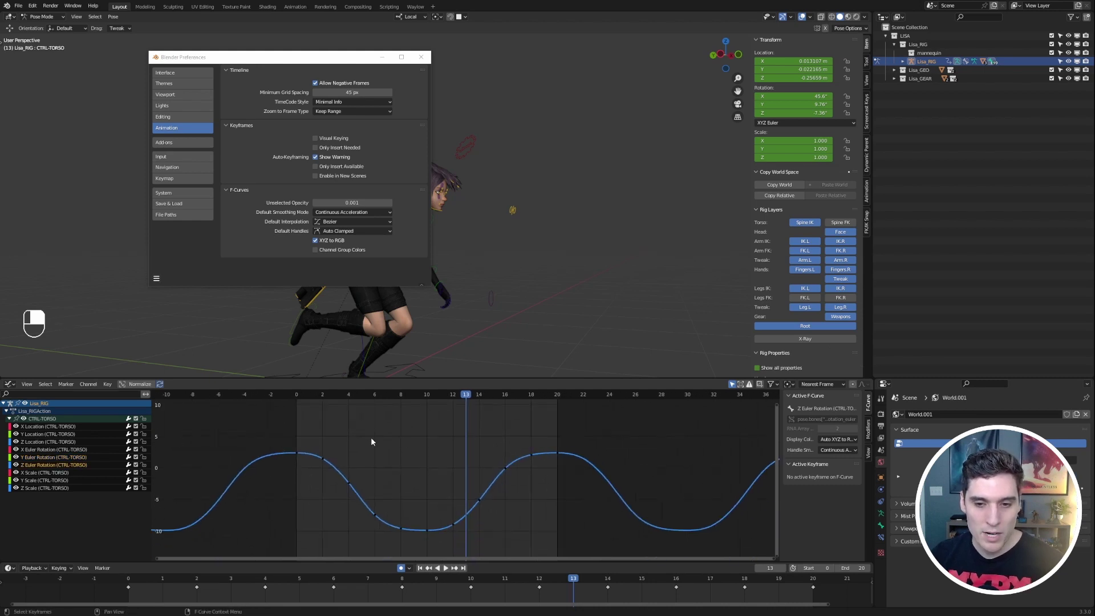
pyautogui.click(48, 457)
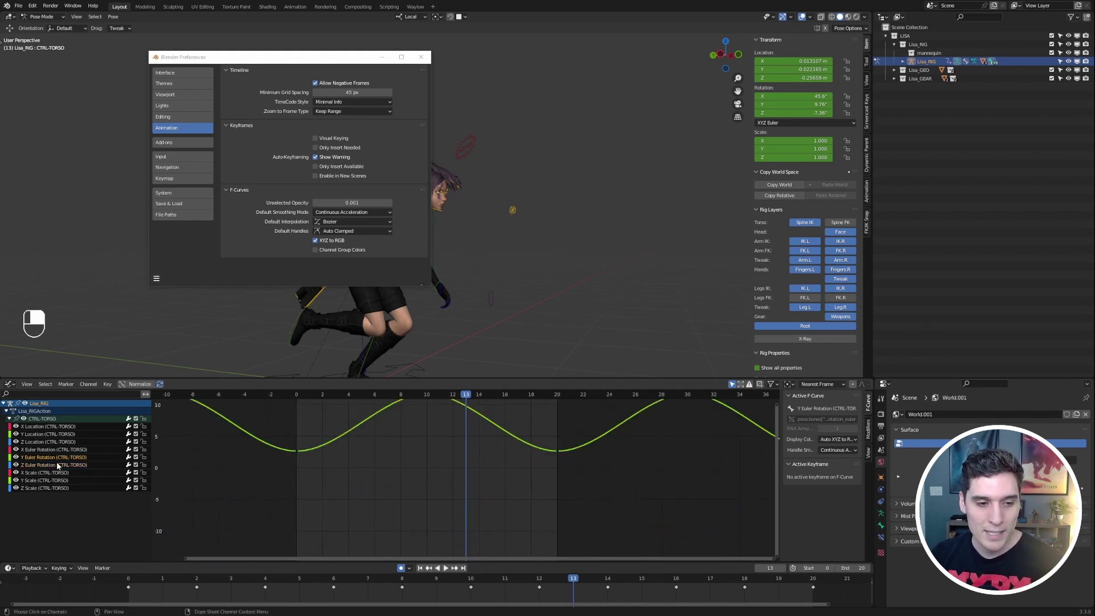
pyautogui.click(48, 450)
pyautogui.moveTo(290, 419); pyautogui.dragTo(299, 467, button='middle')
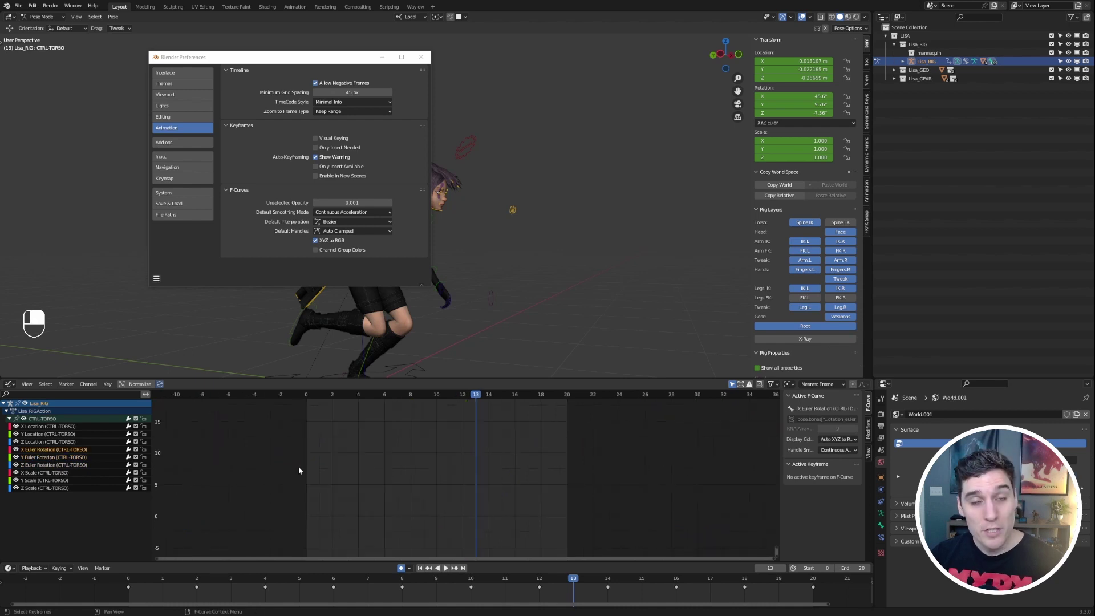
pyautogui.click(58, 464)
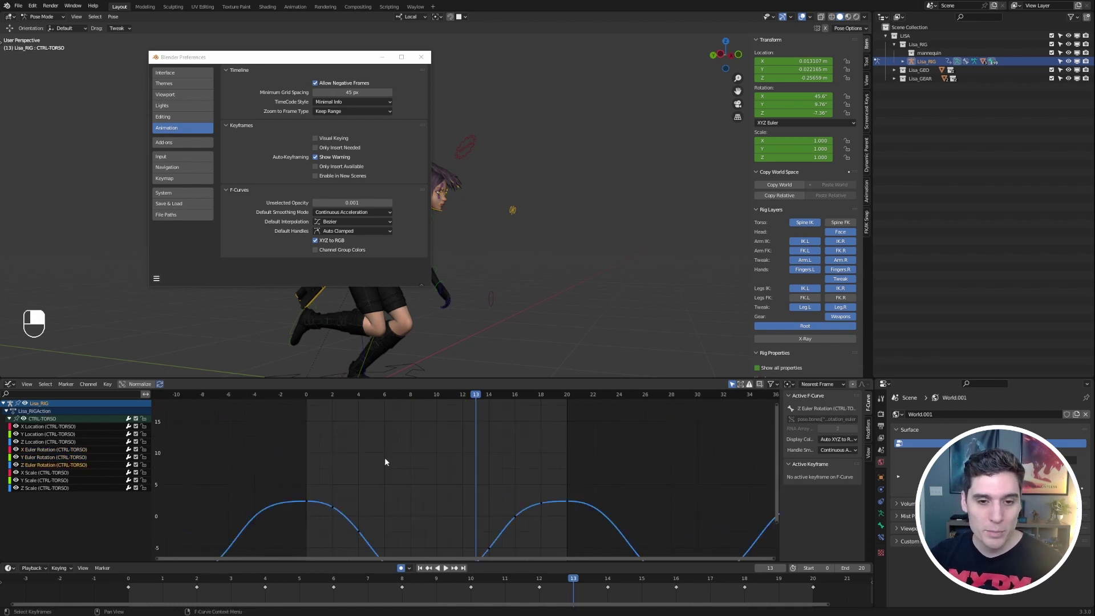
pyautogui.keyDown('ctrl'); pyautogui.moveTo(385, 457); pyautogui.dragTo(473, 486, button='middle'); pyautogui.keyUp('ctrl')
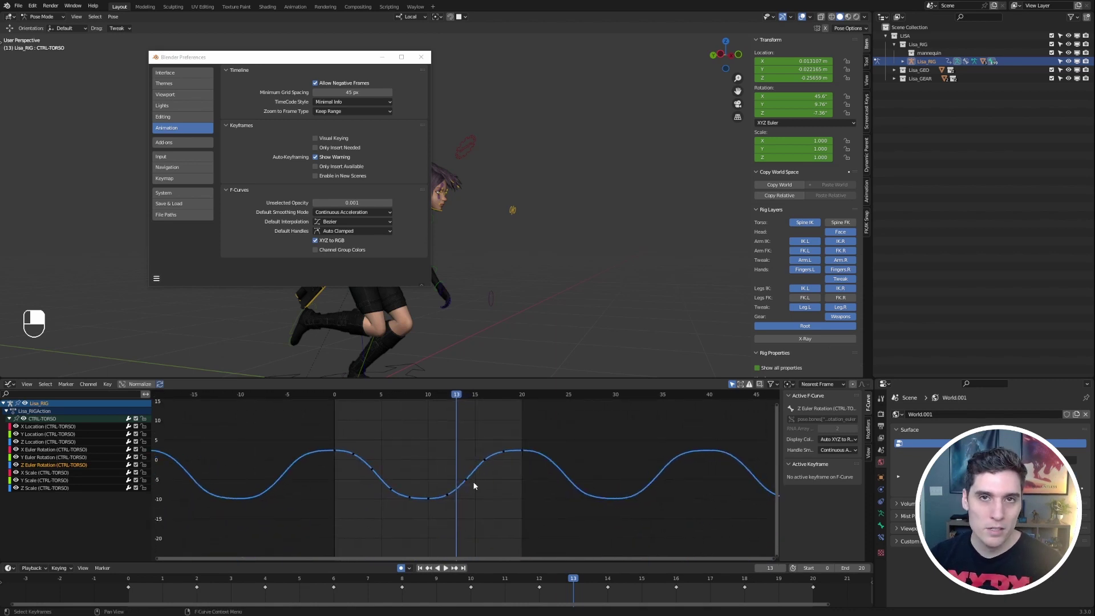